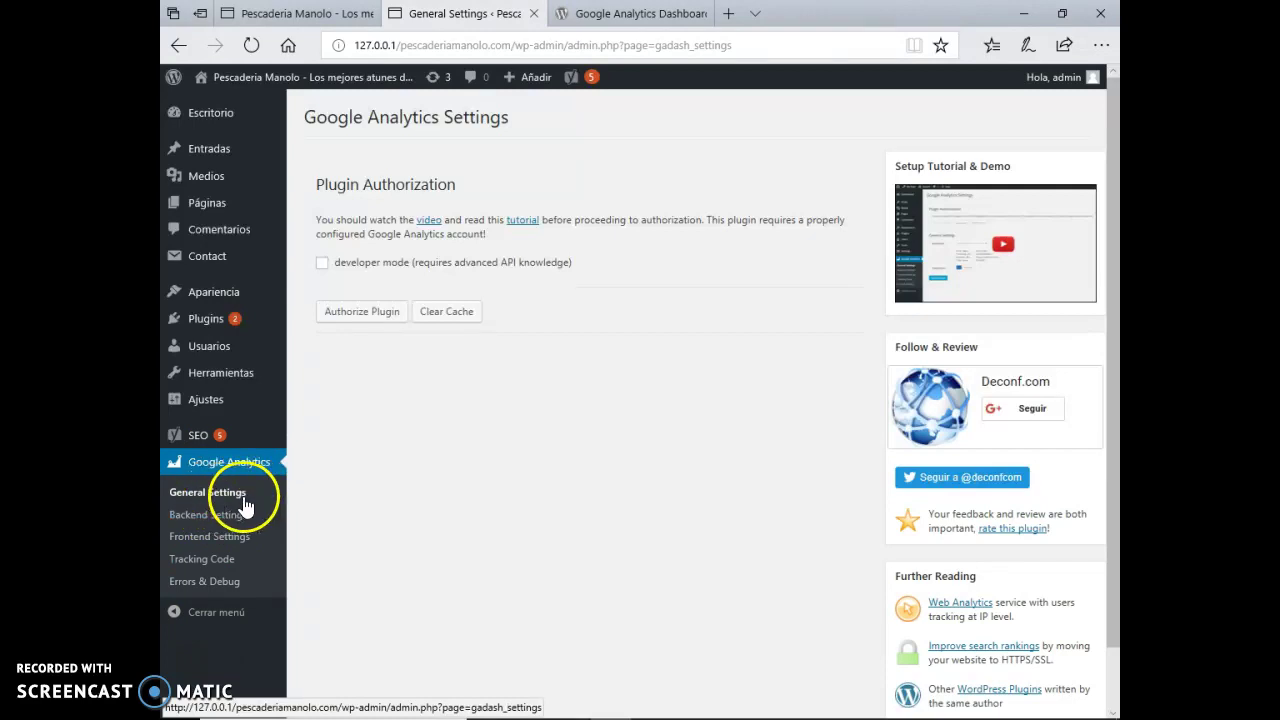
# - Start the plugin authorization and open the official Google Analytics site in a new browser tab by searching for "google analytics"
pyautogui.click(362, 315)
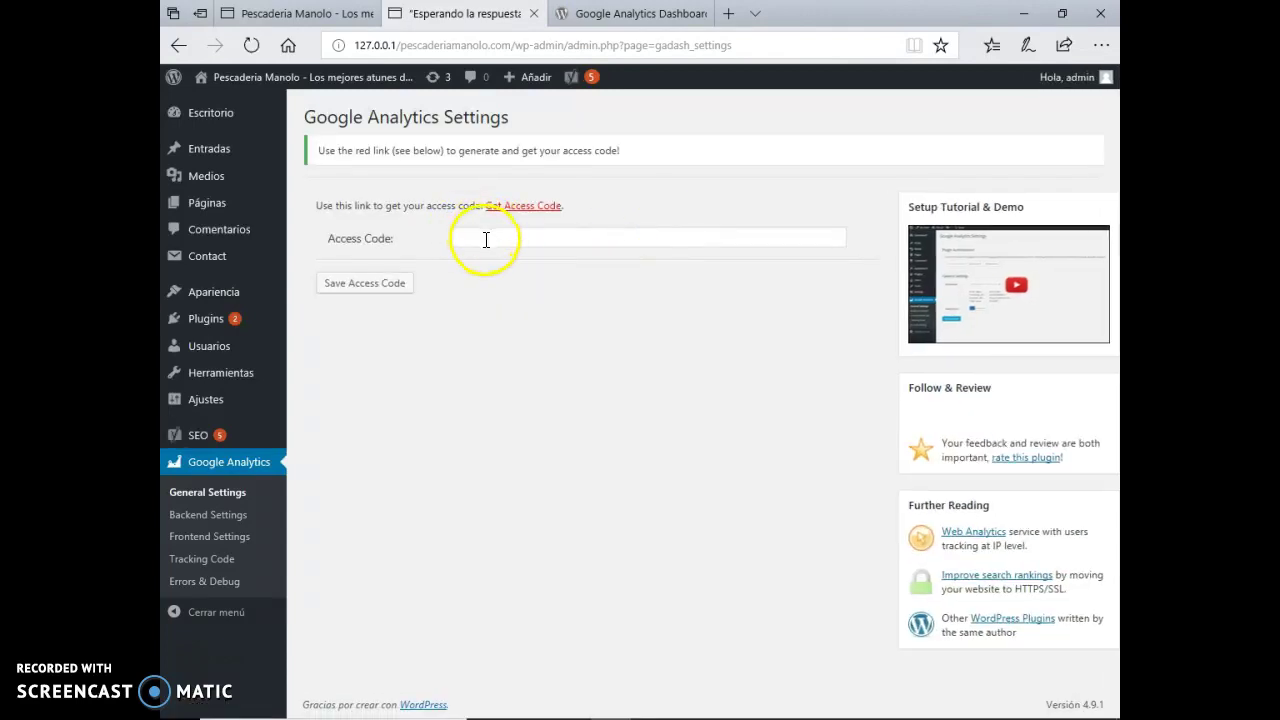
pyautogui.click(486, 239)
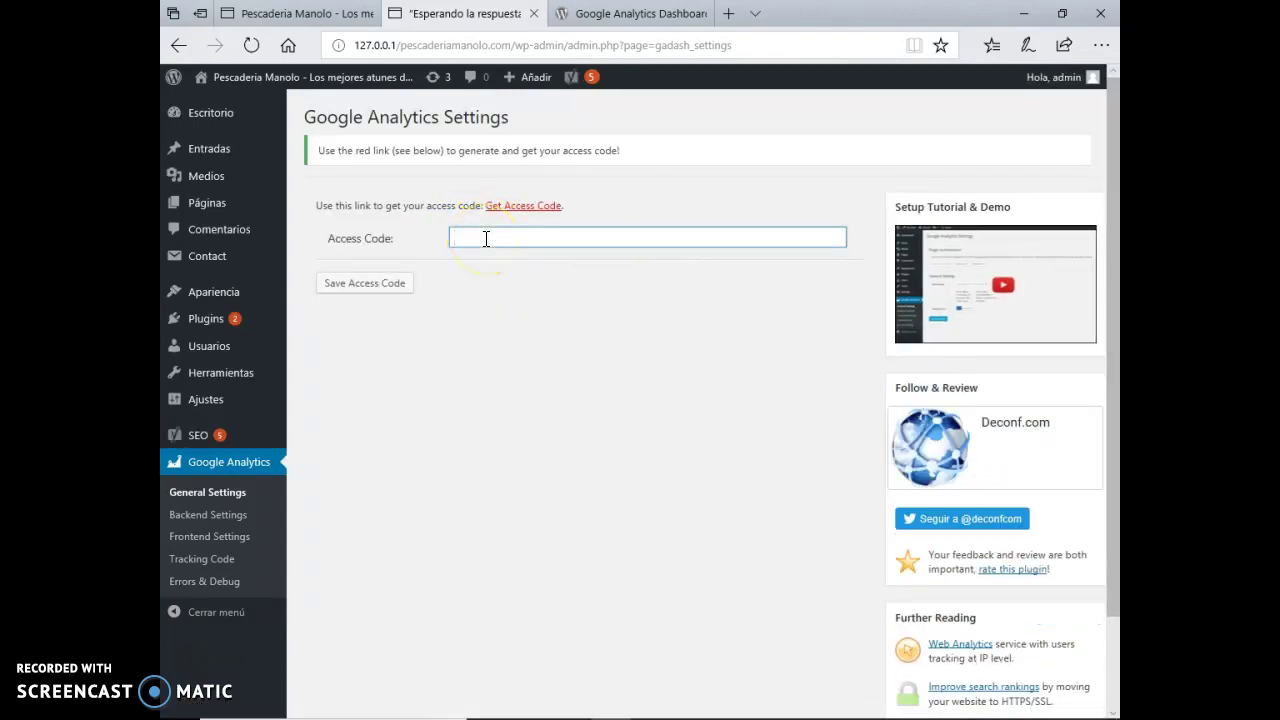
pyautogui.click(729, 14)
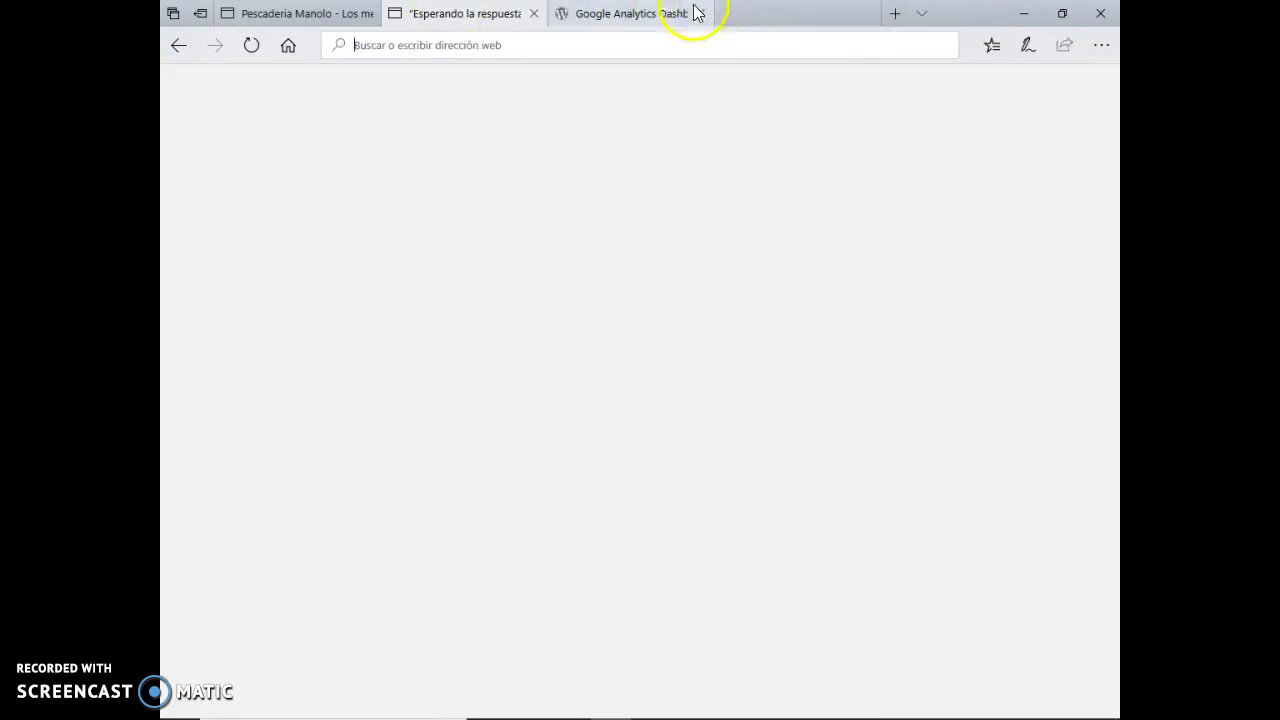
pyautogui.write('google')
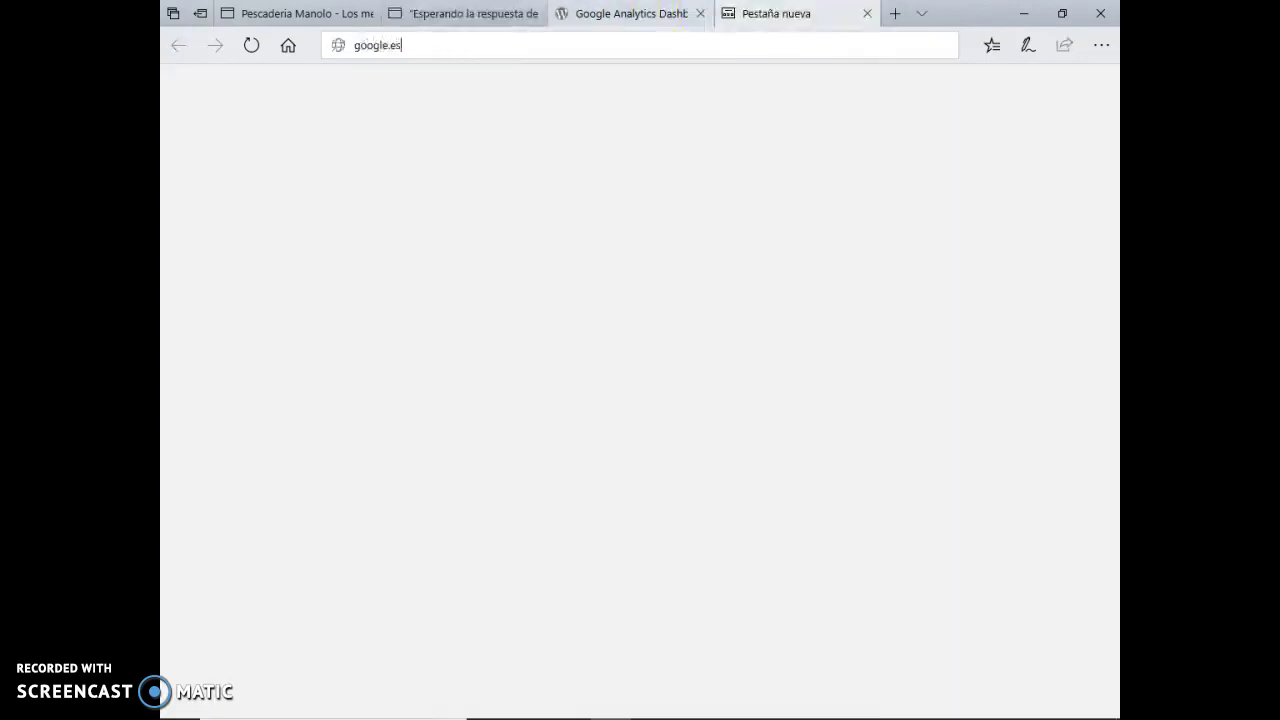
pyautogui.write(' analati')
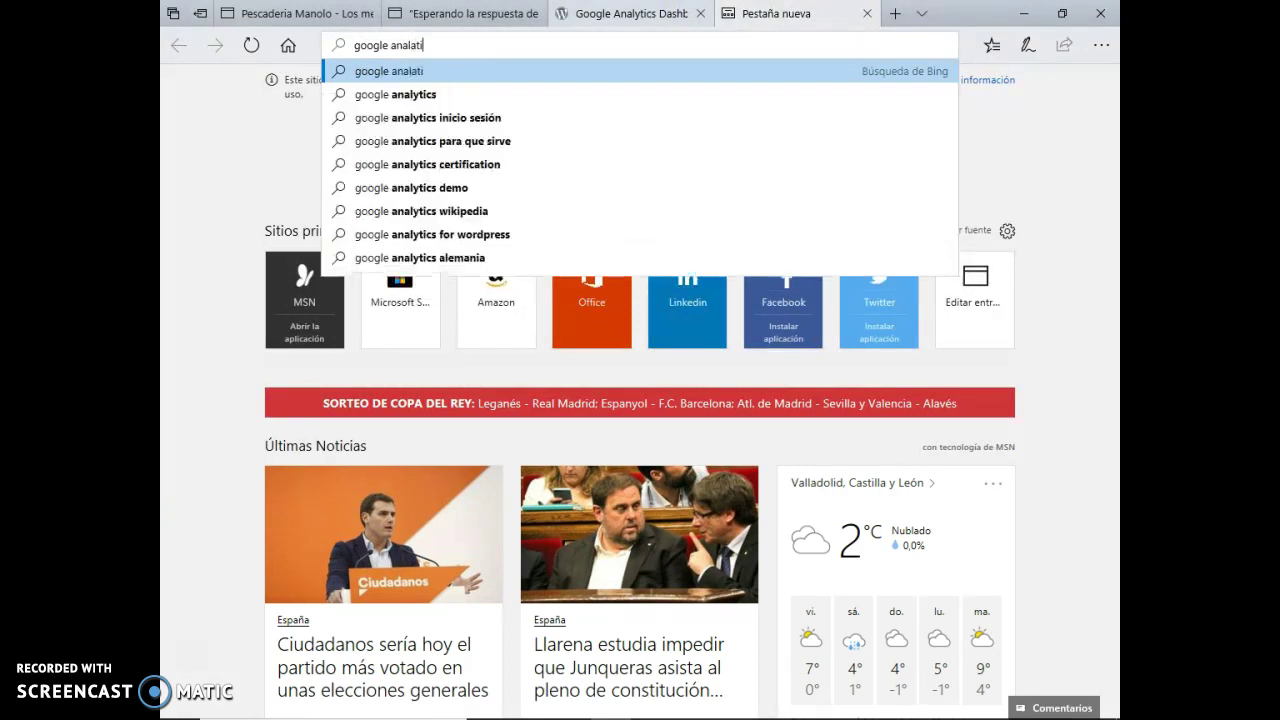
pyautogui.press('Down')
pyautogui.press('Return')
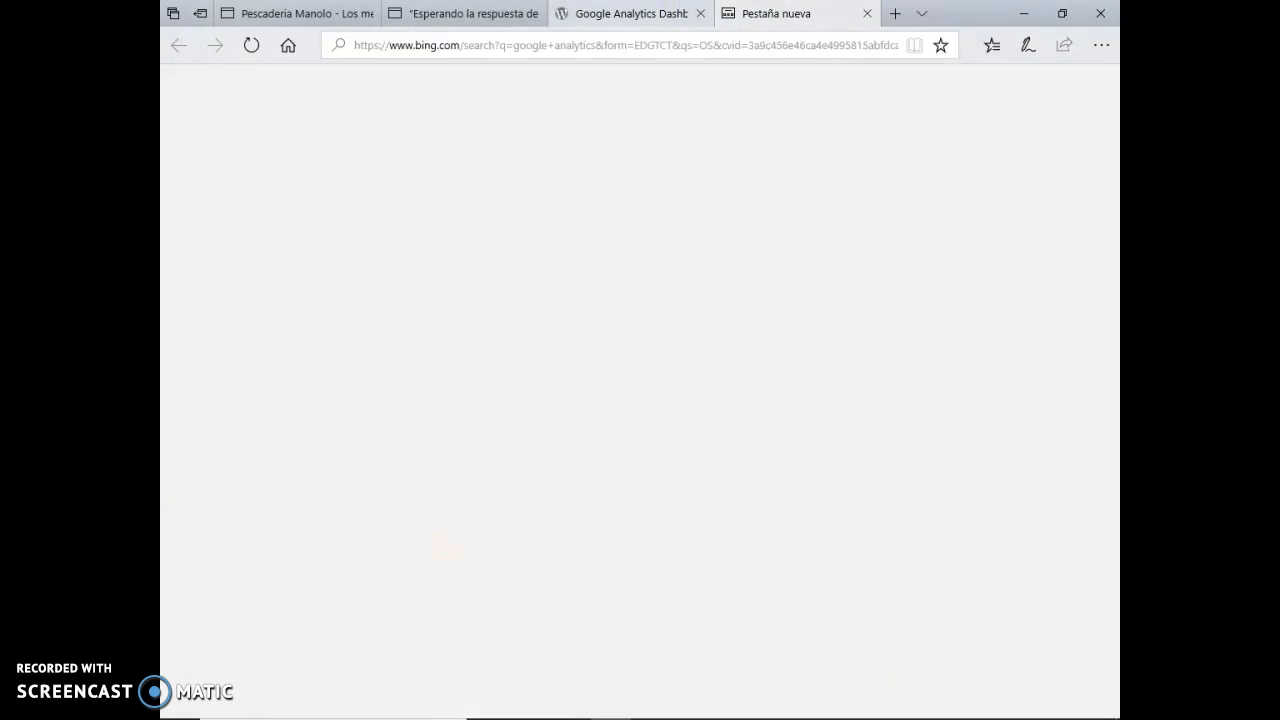
pyautogui.click(488, 214)
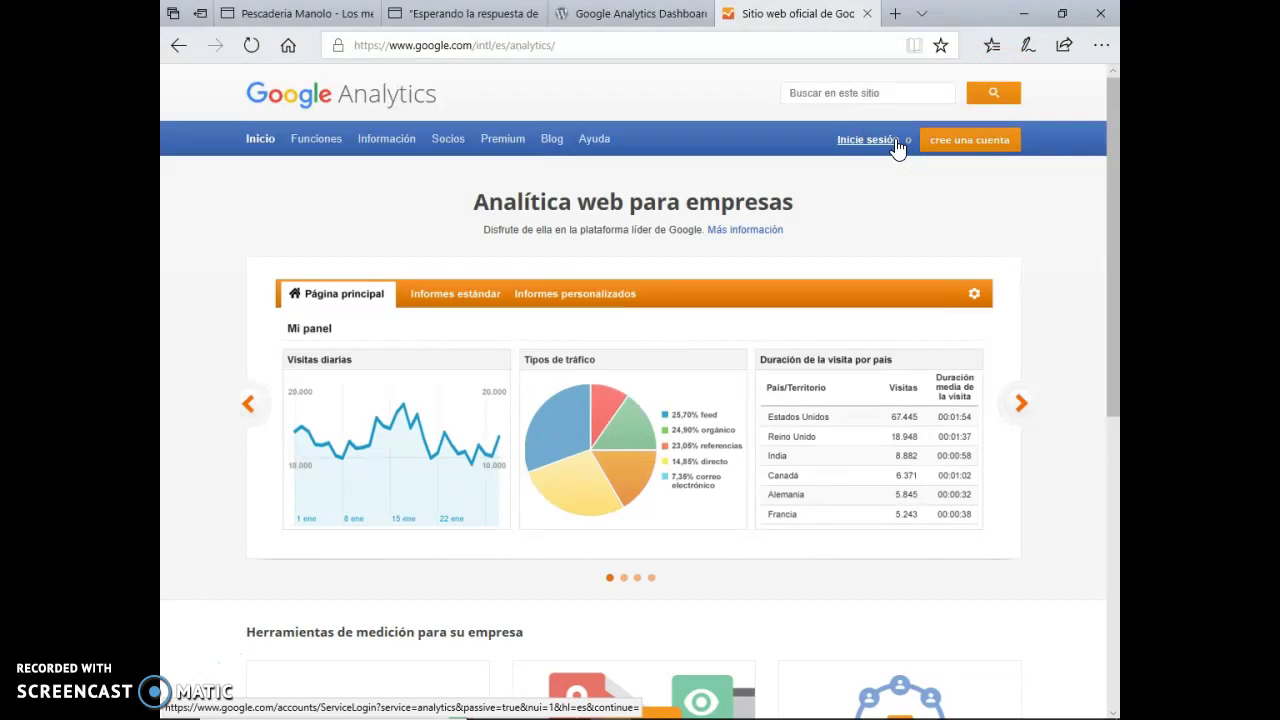
# - Return to the WordPress plugins administration and search the directory of new plugins for "maintenance"
pyautogui.click(660, 14)
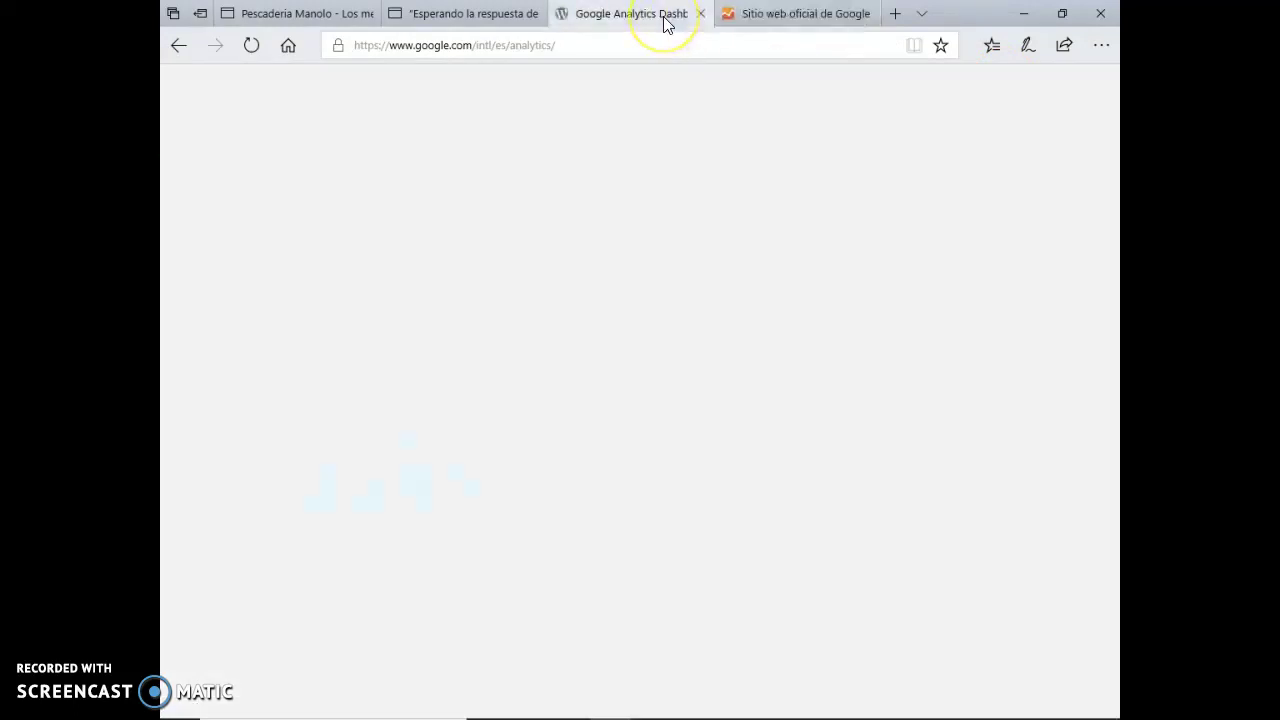
pyautogui.click(517, 13)
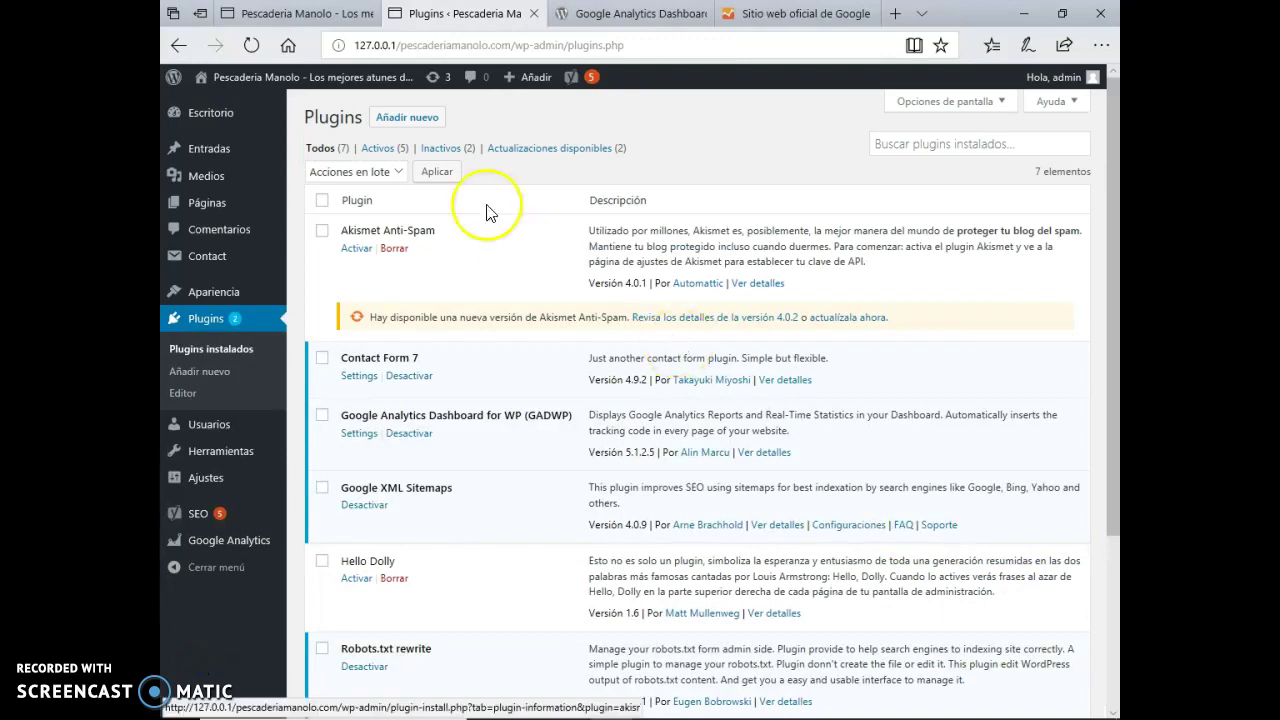
pyautogui.click(422, 130)
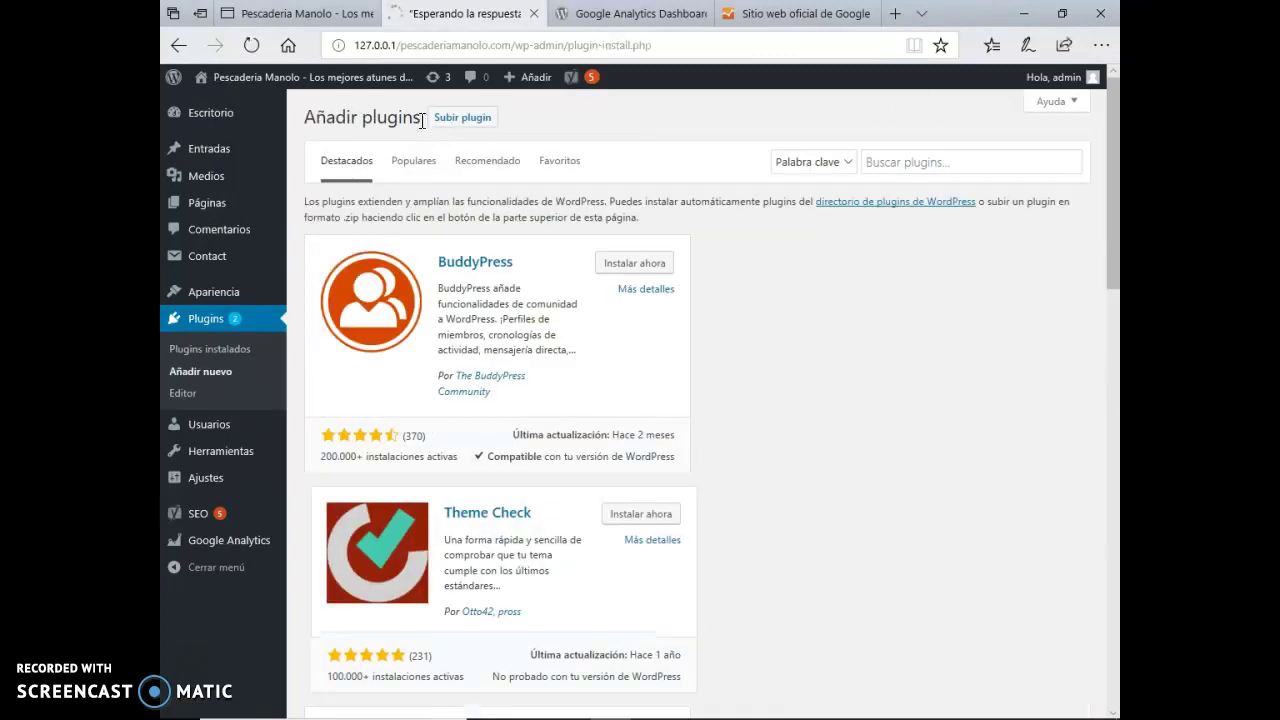
pyautogui.click(864, 162)
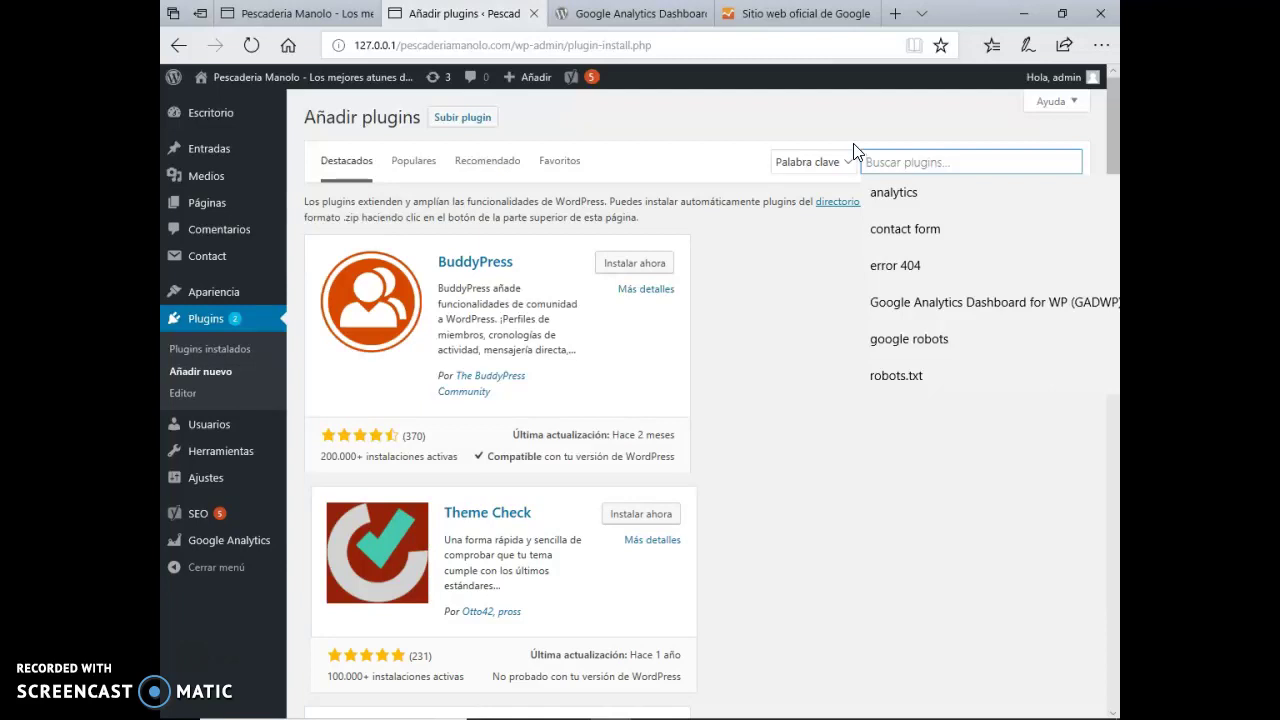
pyautogui.write('main')
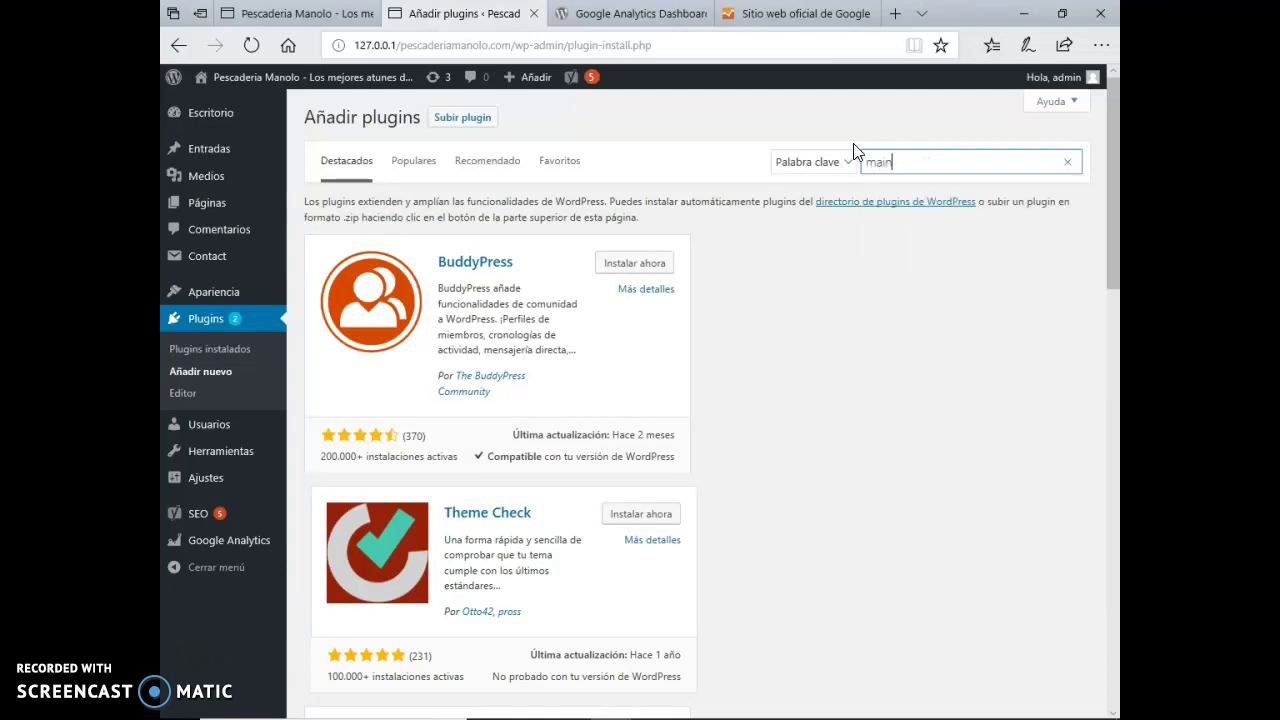
pyautogui.write('tenance')
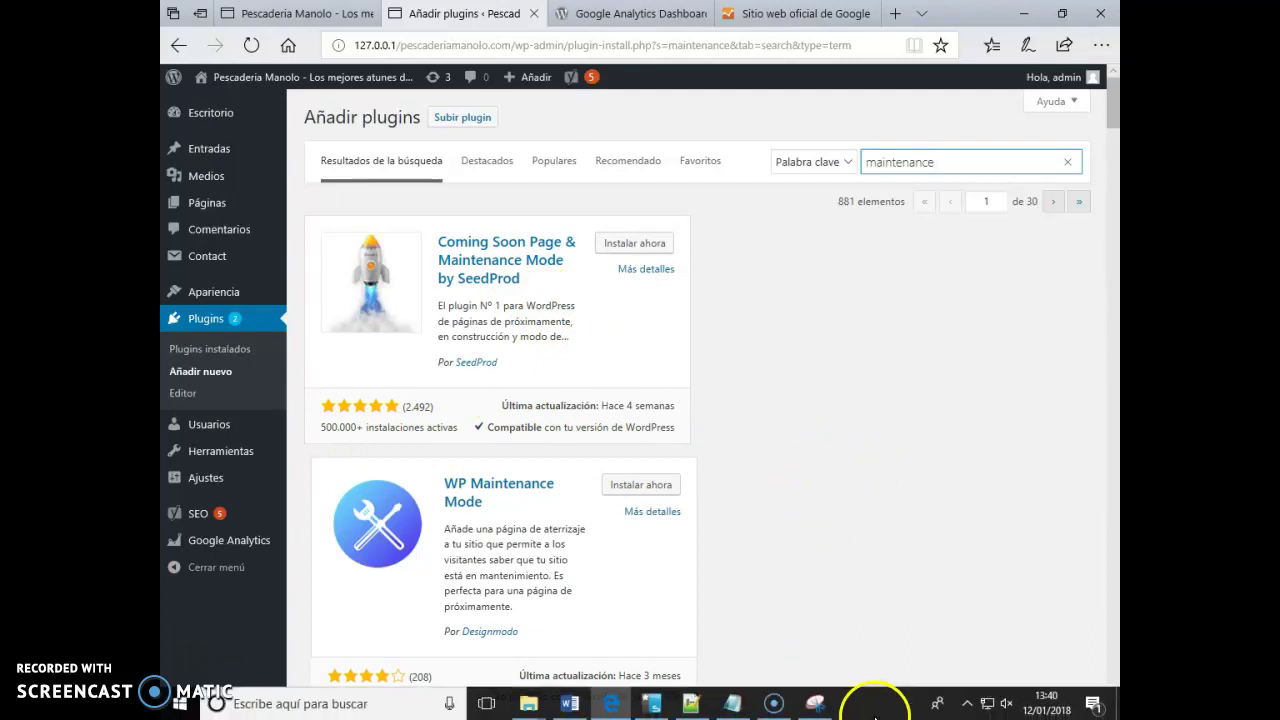
# - Switch to Herramienta Recortes and capture a new snip of the Coming Soon Page & Maintenance Mode plugin card
pyautogui.click(817, 704)
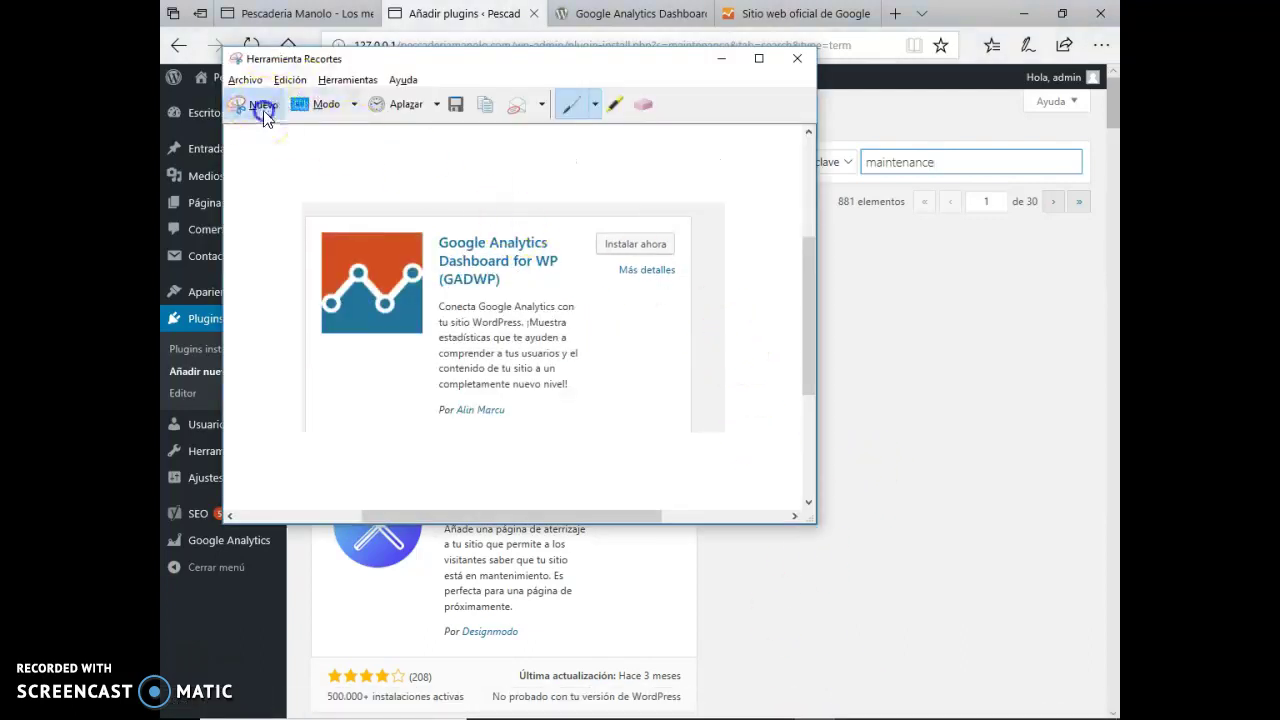
pyautogui.click(262, 104)
pyautogui.moveTo(297, 208); pyautogui.dragTo(704, 435)
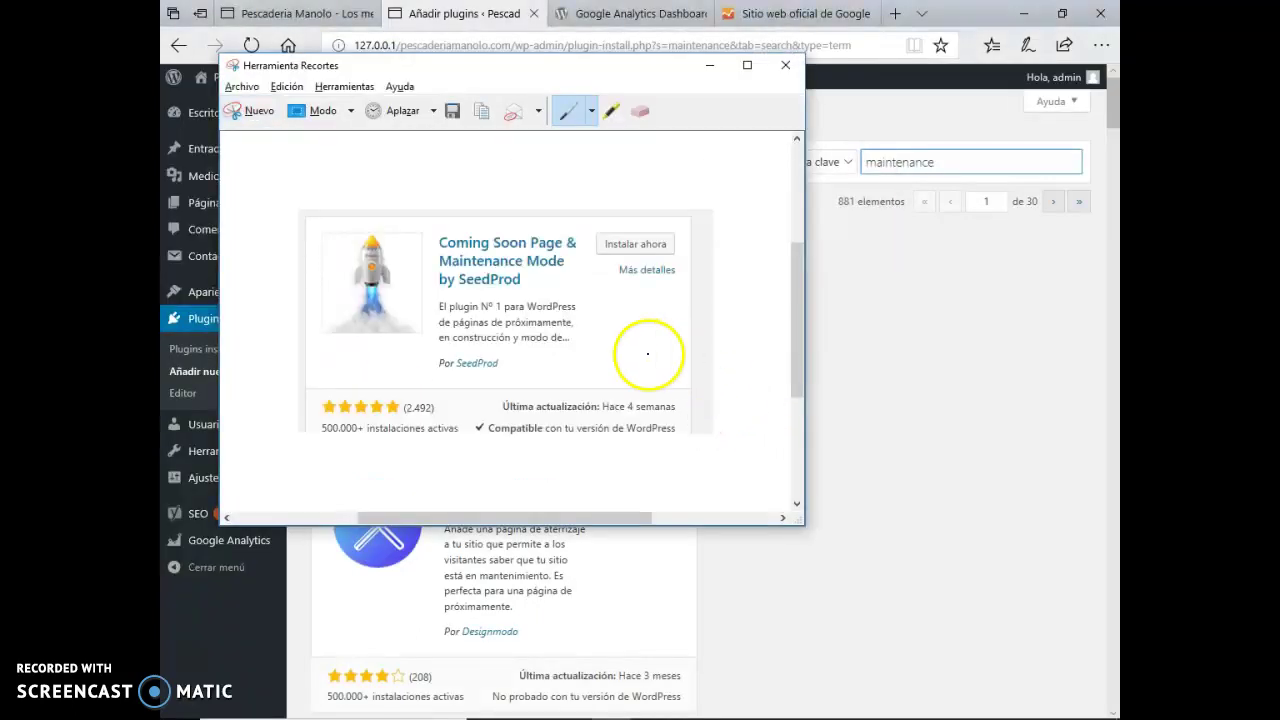
pyautogui.moveTo(729, 705)
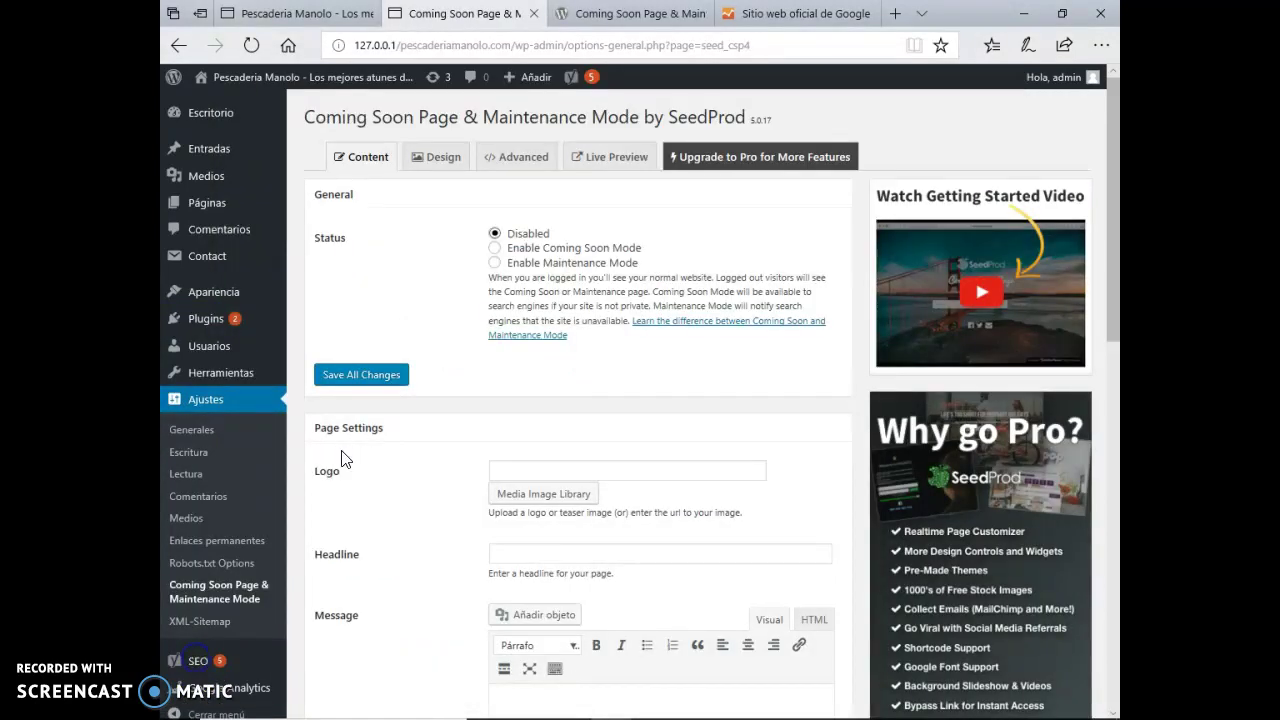
# - Set the status of the Coming Soon Page & Maintenance Mode plugin to Enable Coming Soon Mode
pyautogui.scroll(-1, 338, 458)
pyautogui.scroll(-1, 338, 458)
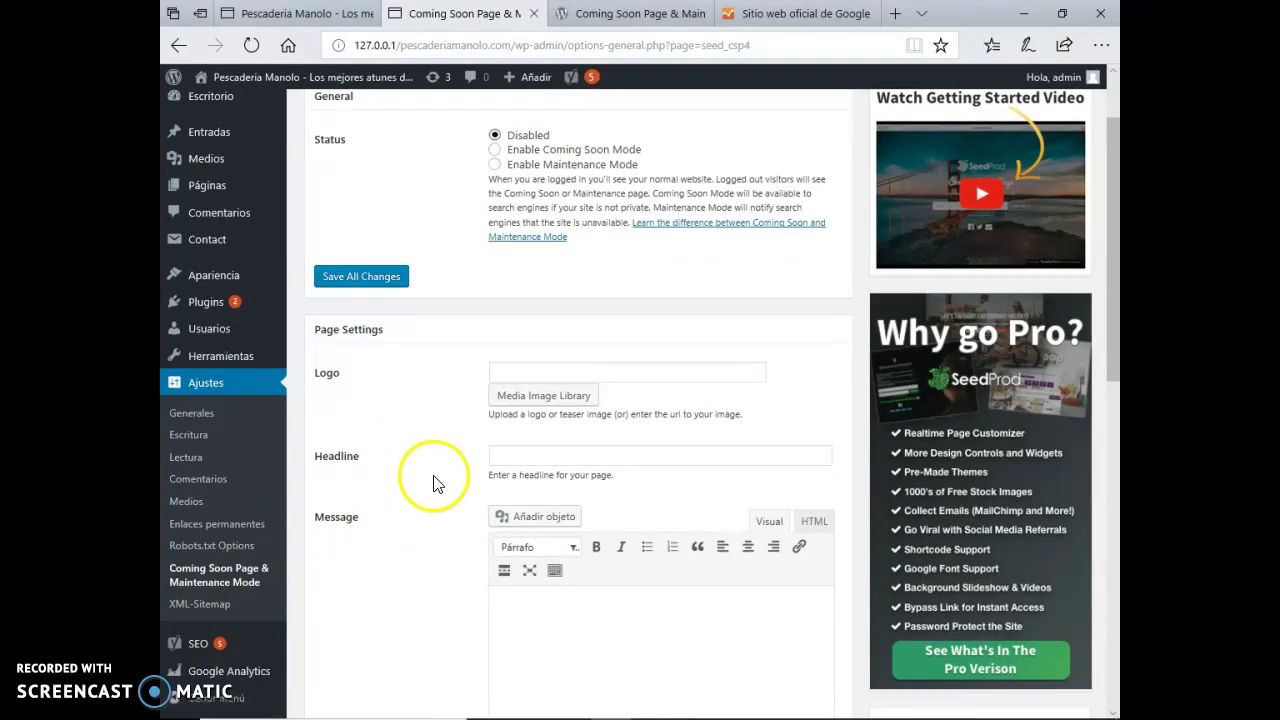
pyautogui.scroll(1, 445, 475)
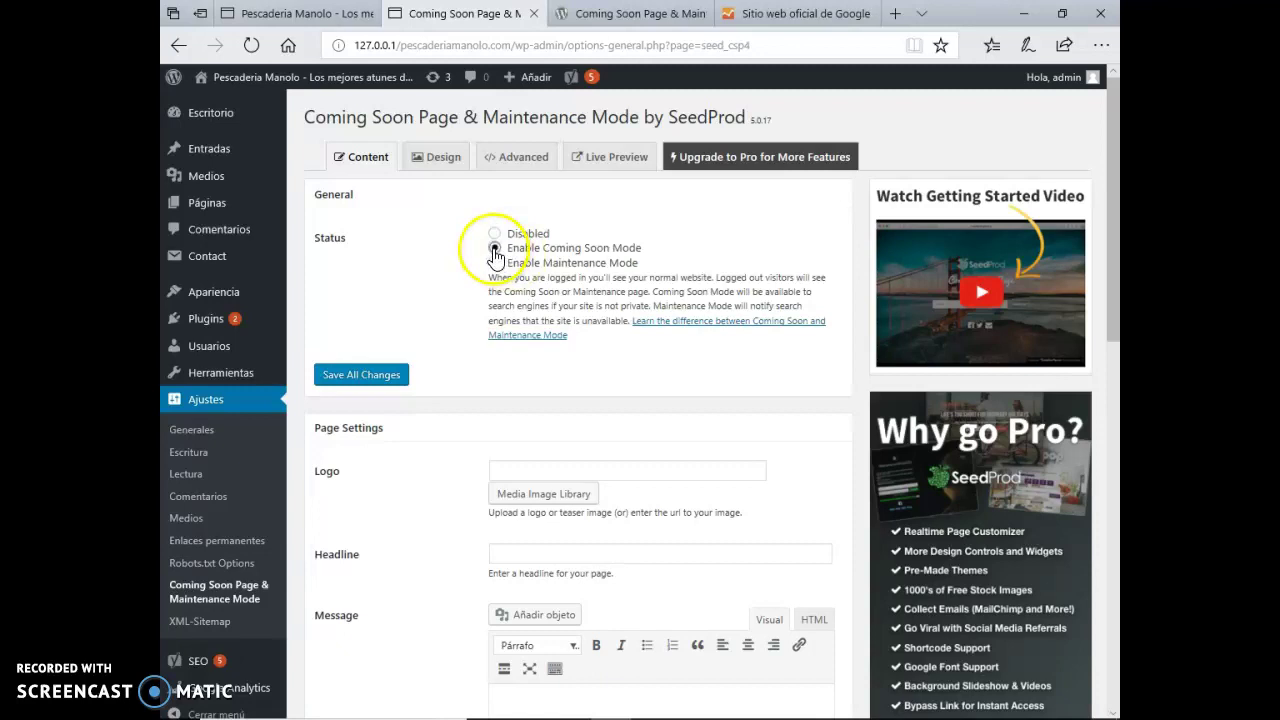
# - Enter "No nos metas prisa." as the coming soon page's message and save all changes
pyautogui.scroll(-2, 528, 402)
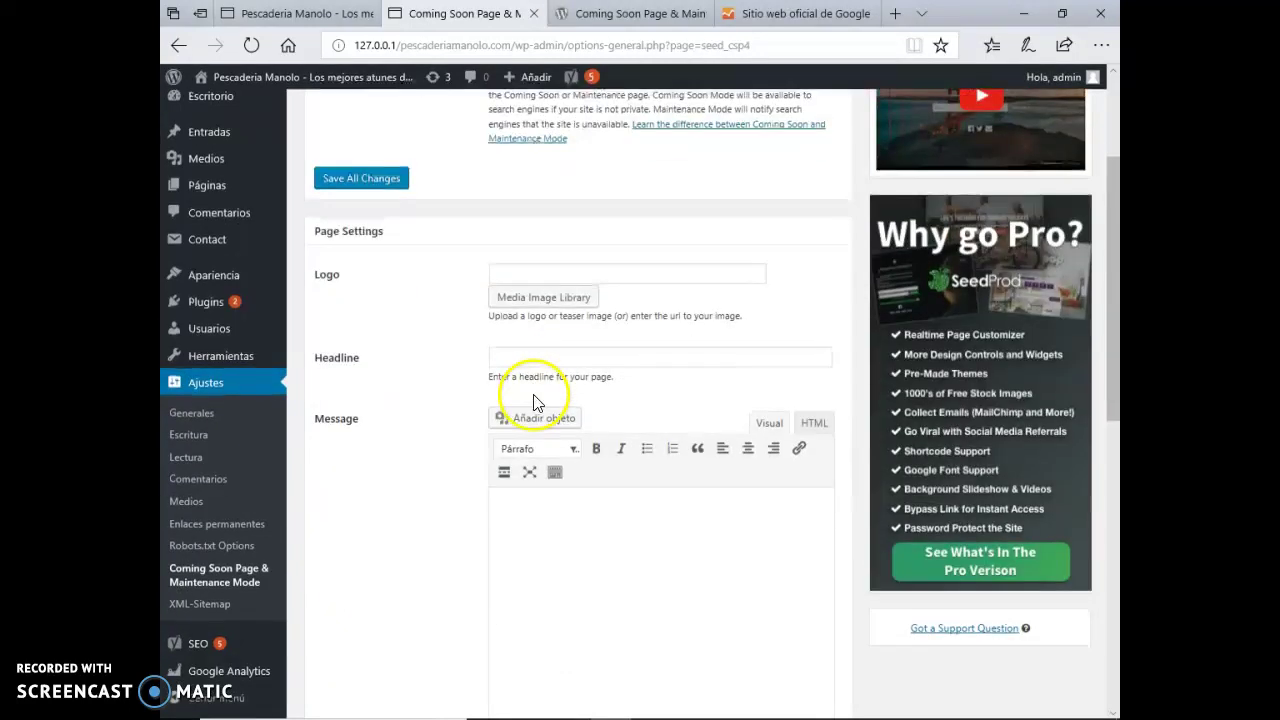
pyautogui.scroll(-2, 610, 318)
pyautogui.click(606, 340)
pyautogui.write('Ya')
pyautogui.press('BackSpace')
pyautogui.write('No nos m')
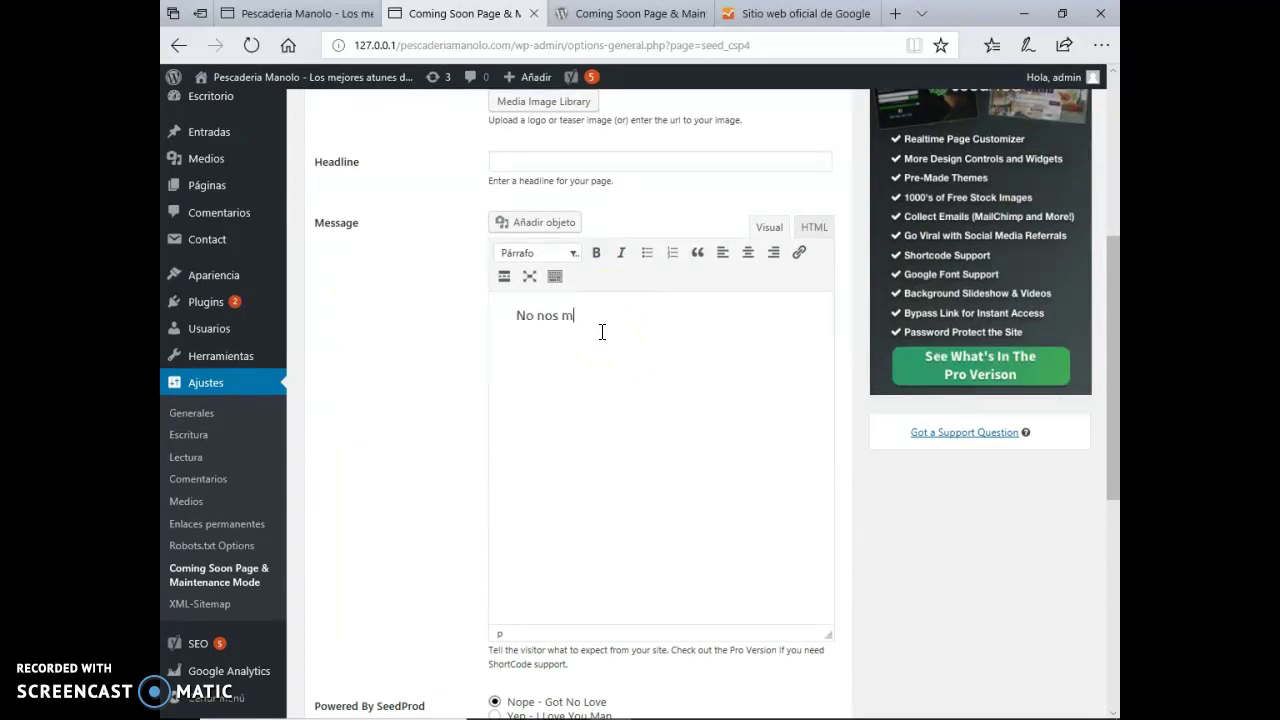
pyautogui.write('etas prisa.')
pyautogui.scroll(-4, 540, 430)
pyautogui.click(376, 394)
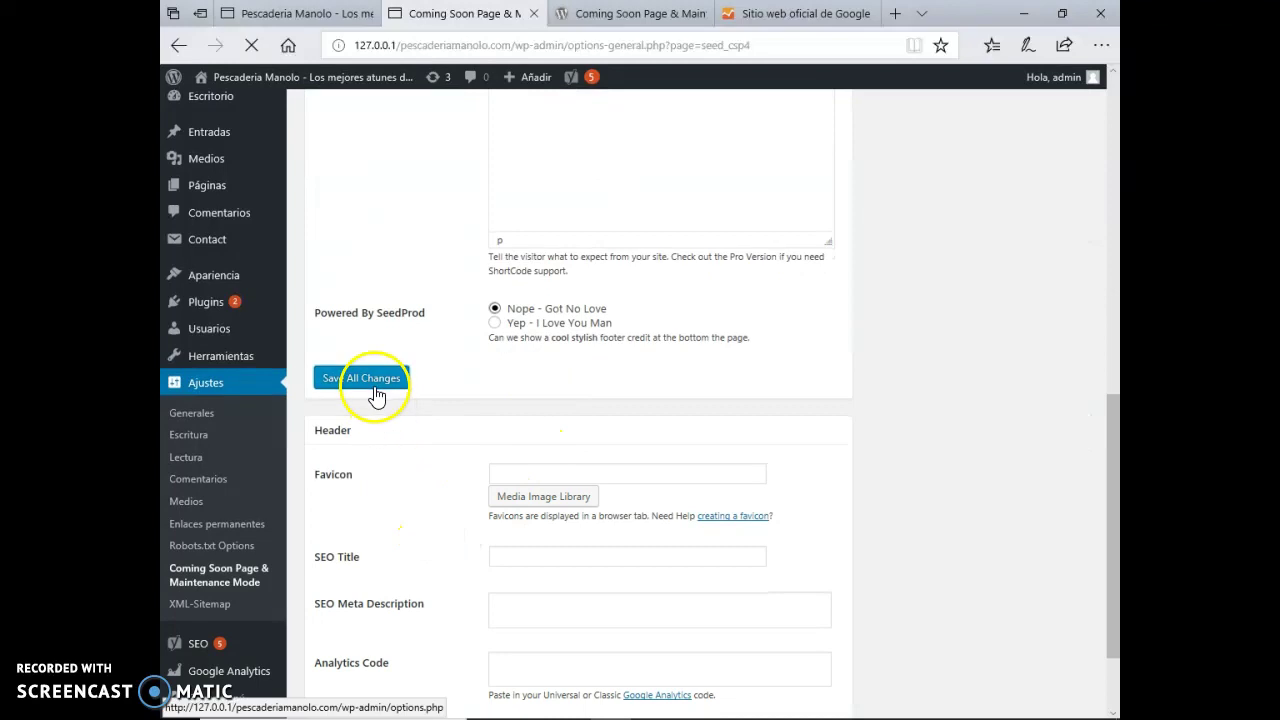
# - Reload the public Pescaderia Manolo home page and copy its address
pyautogui.click(305, 13)
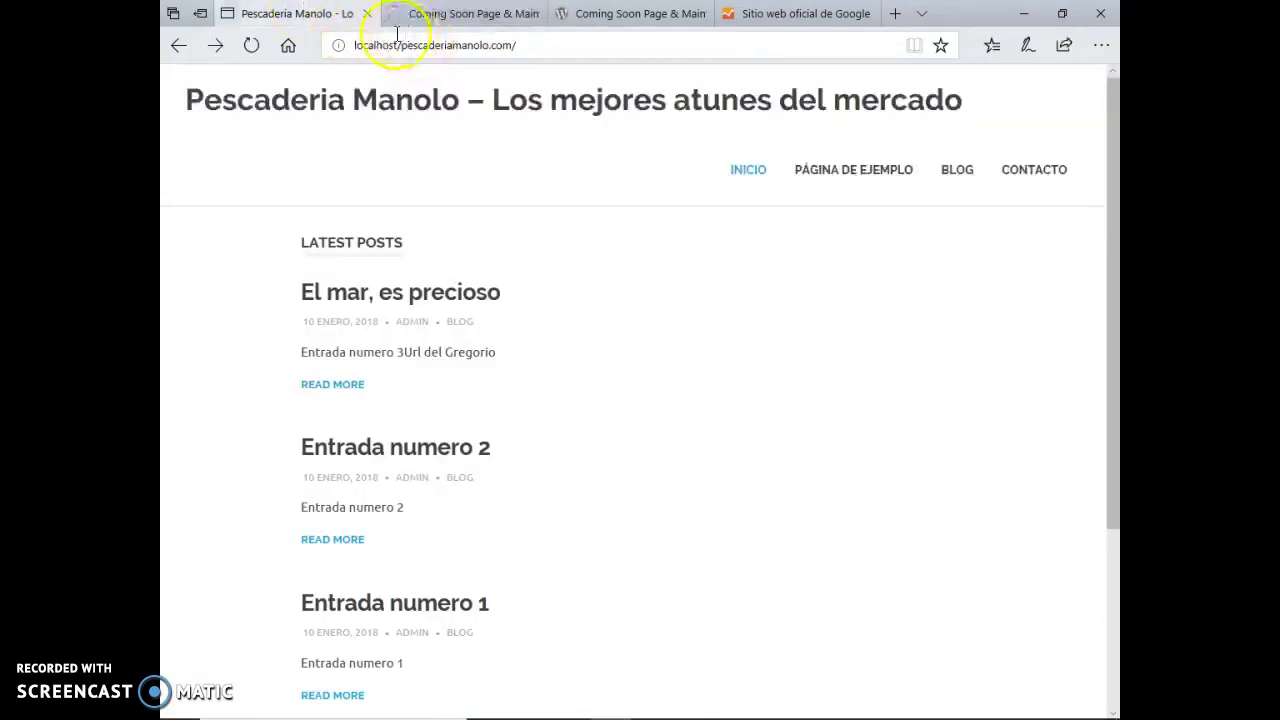
pyautogui.click(252, 48)
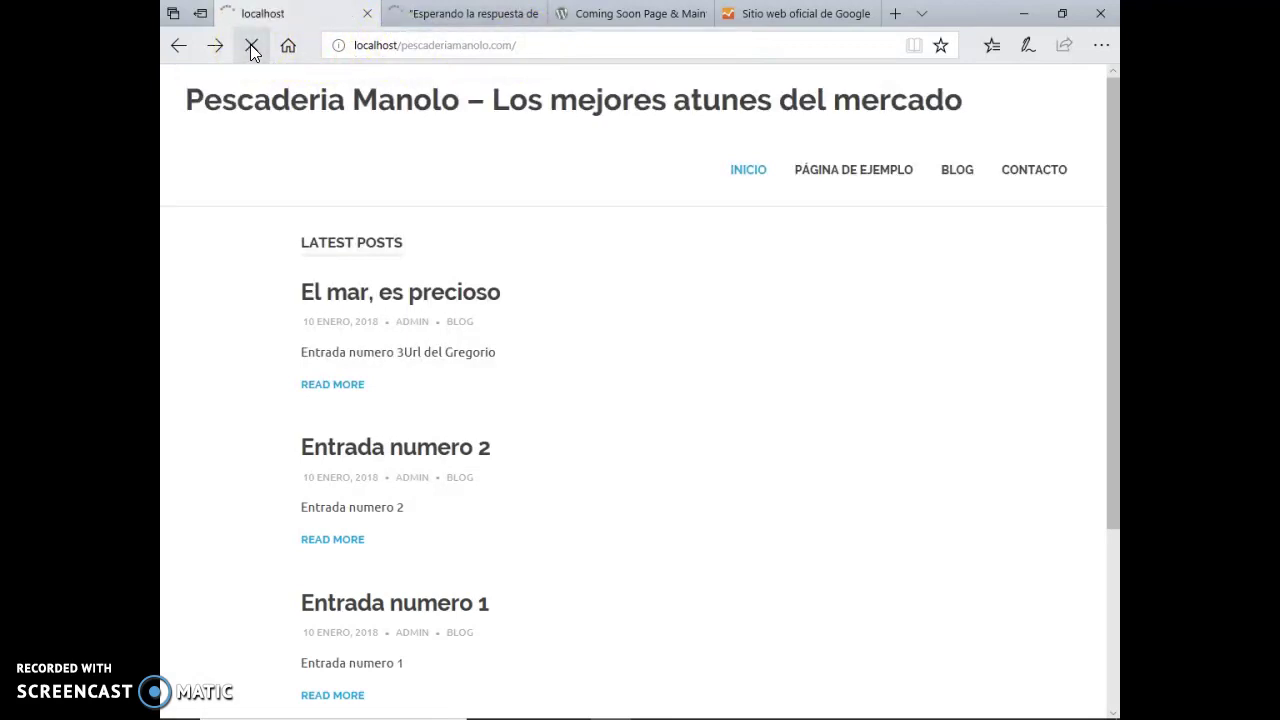
pyautogui.click(529, 44)
pyautogui.hotkey('ctrl', 'c')
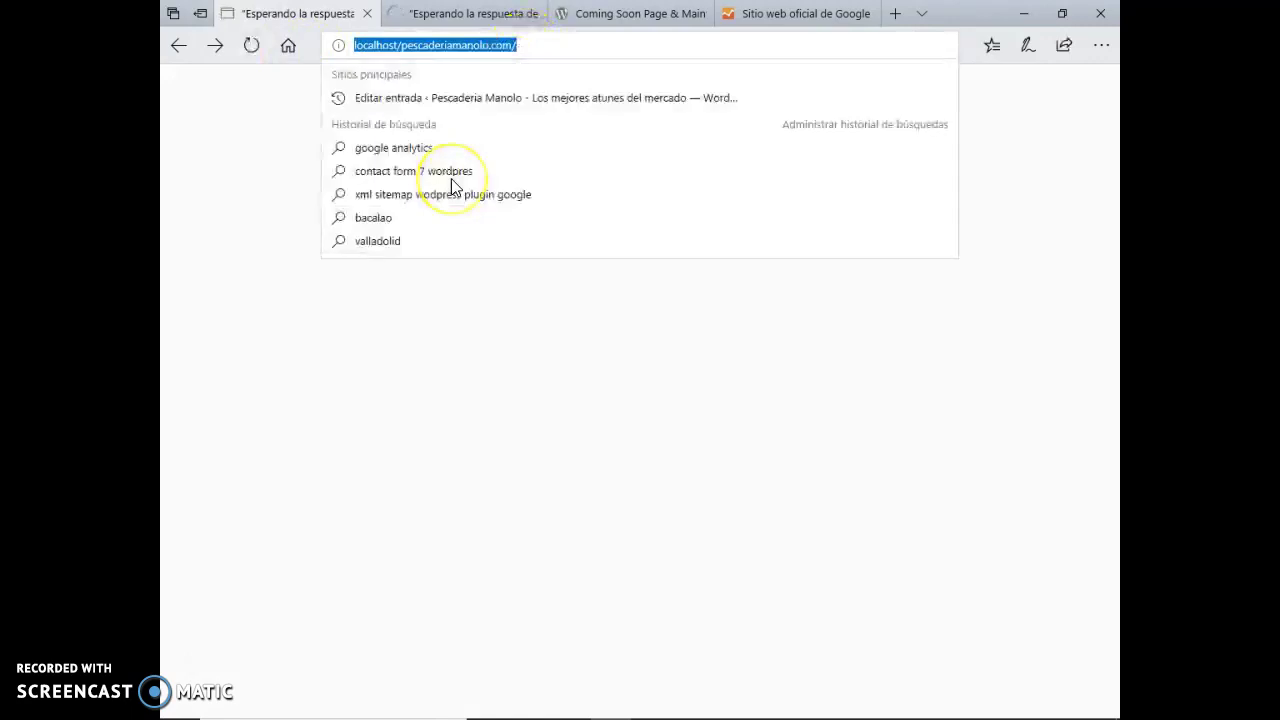
# - Launch Mozilla Firefox, load the copied localhost/pescaderiamanolo.com address and check the message shown to logged-out visitors
pyautogui.moveTo(514, 712)
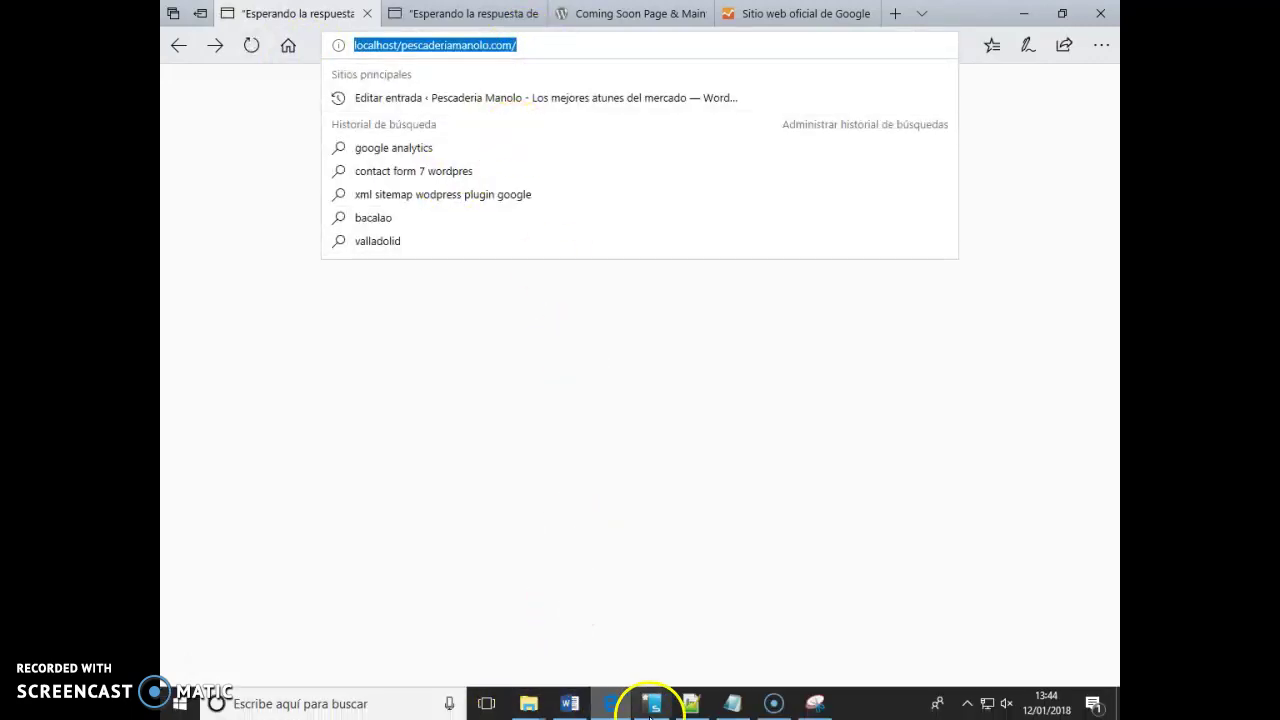
pyautogui.moveTo(700, 700)
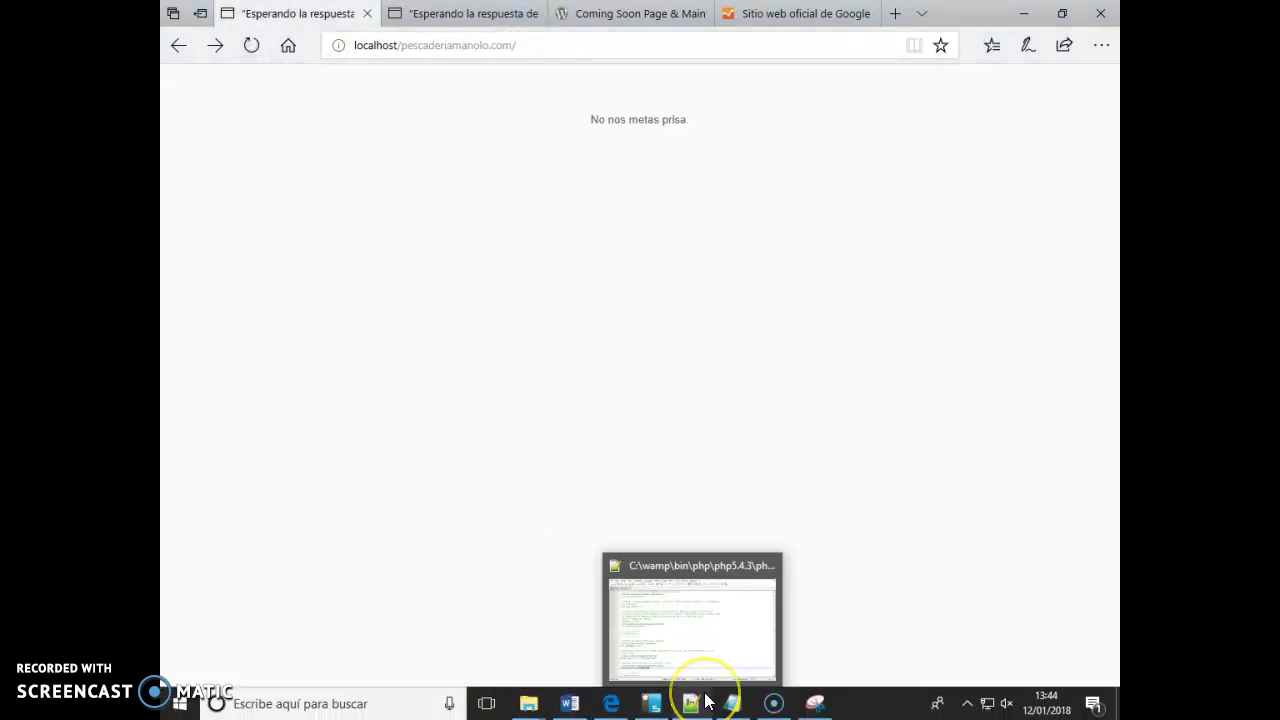
pyautogui.press('super')
pyautogui.write('firefox')
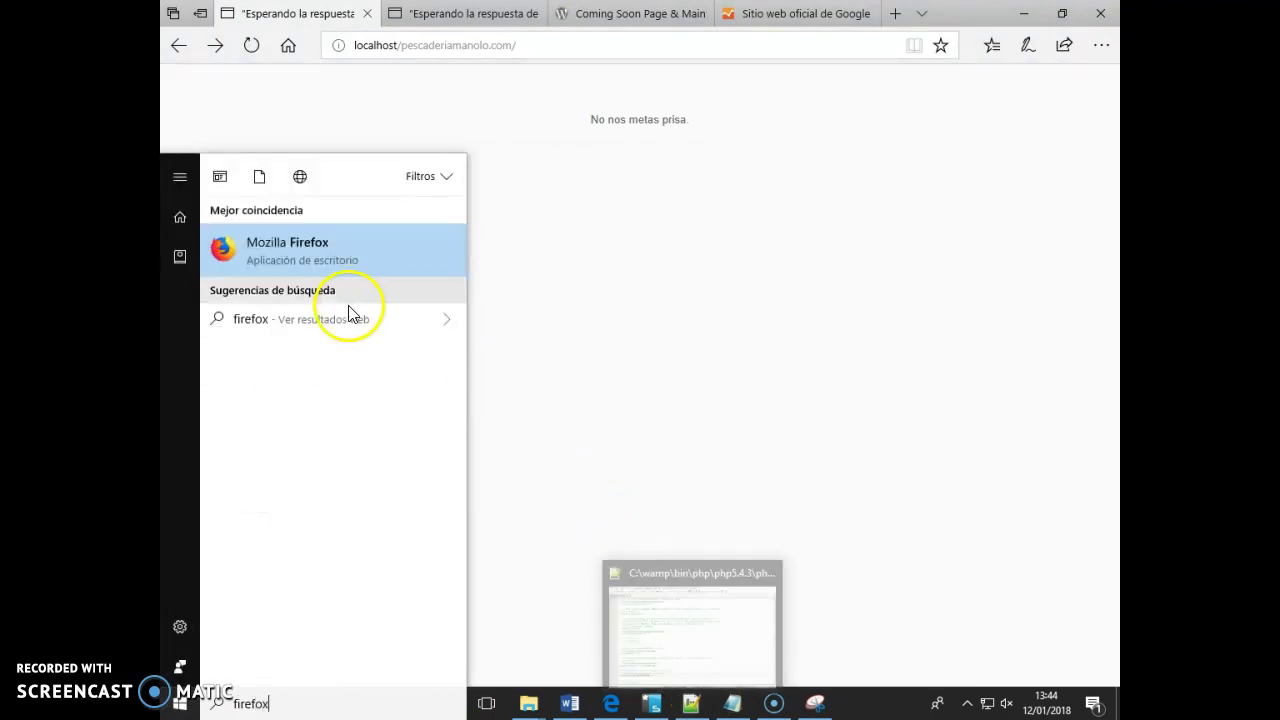
pyautogui.click(330, 270)
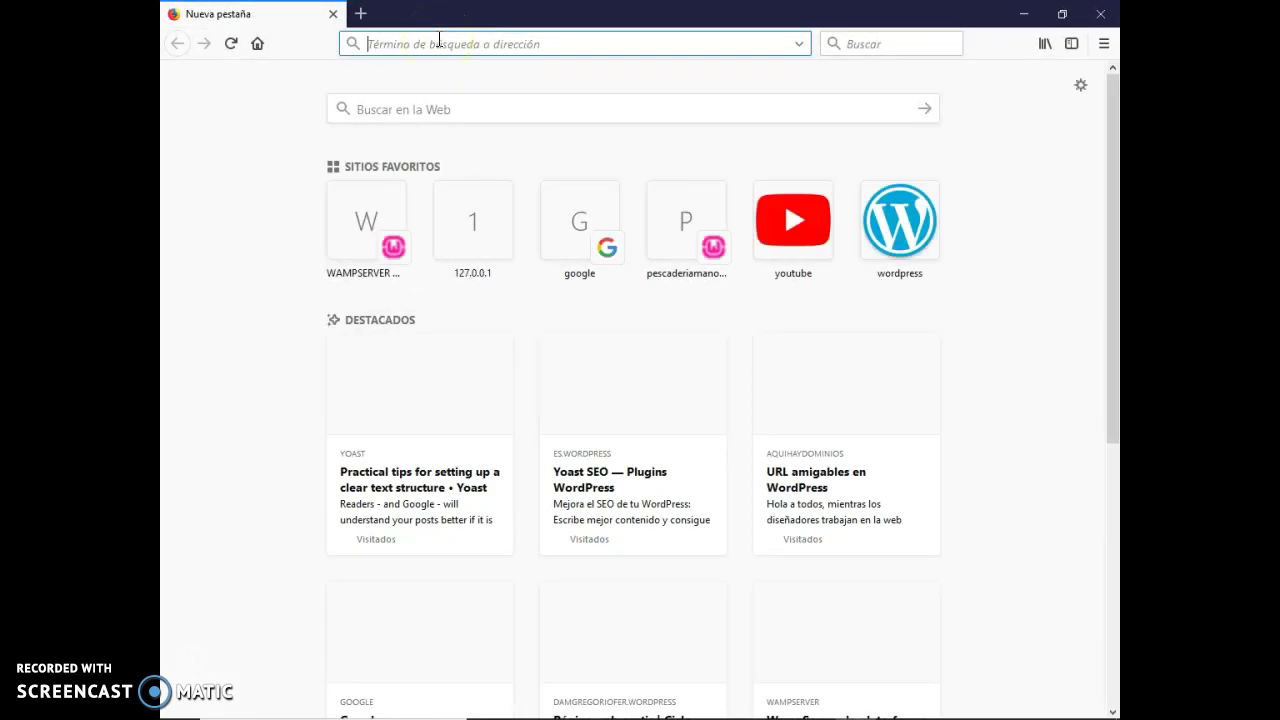
pyautogui.hotkey('ctrl', 'v')
pyautogui.press('Return')
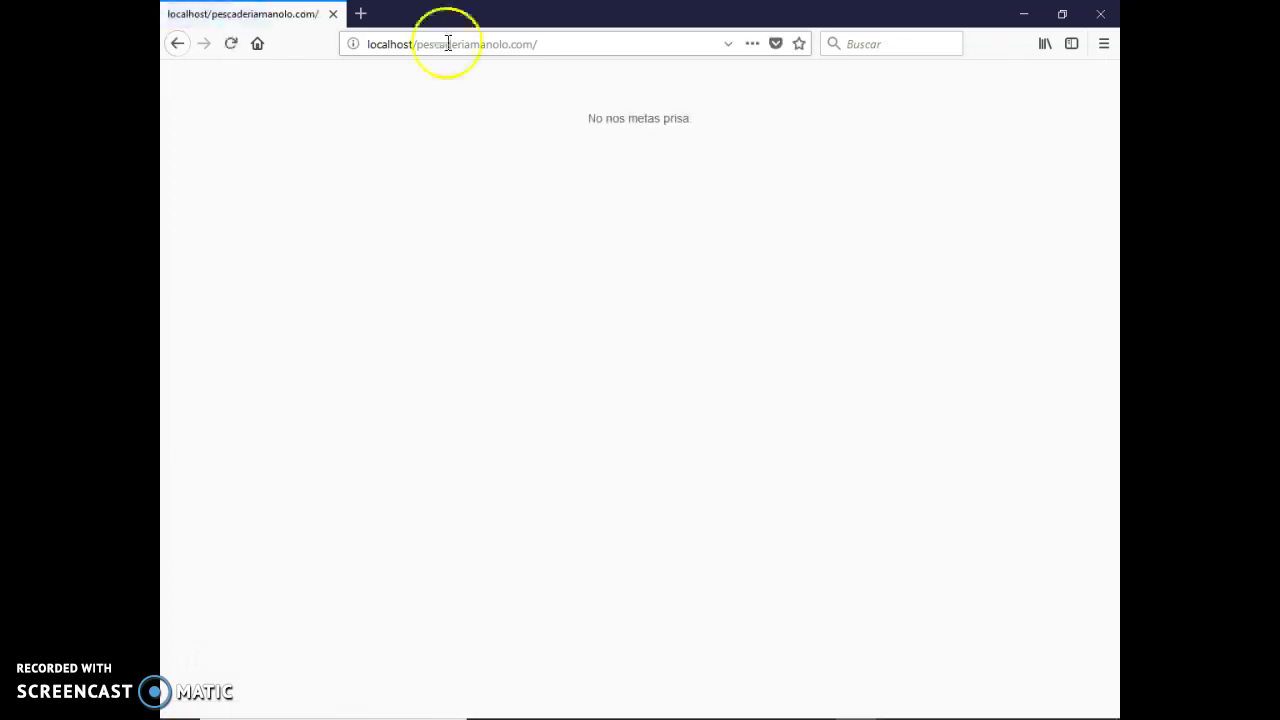
pyautogui.moveTo(585, 119); pyautogui.dragTo(727, 131)
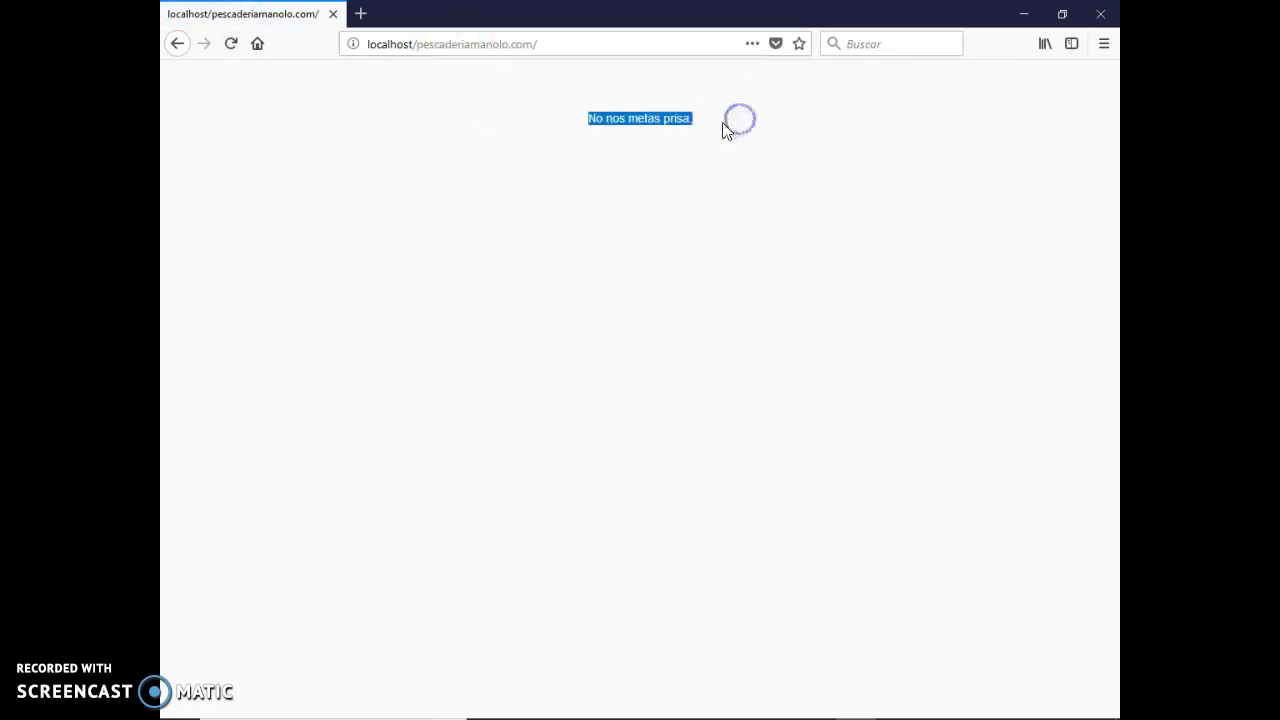
pyautogui.click(626, 172)
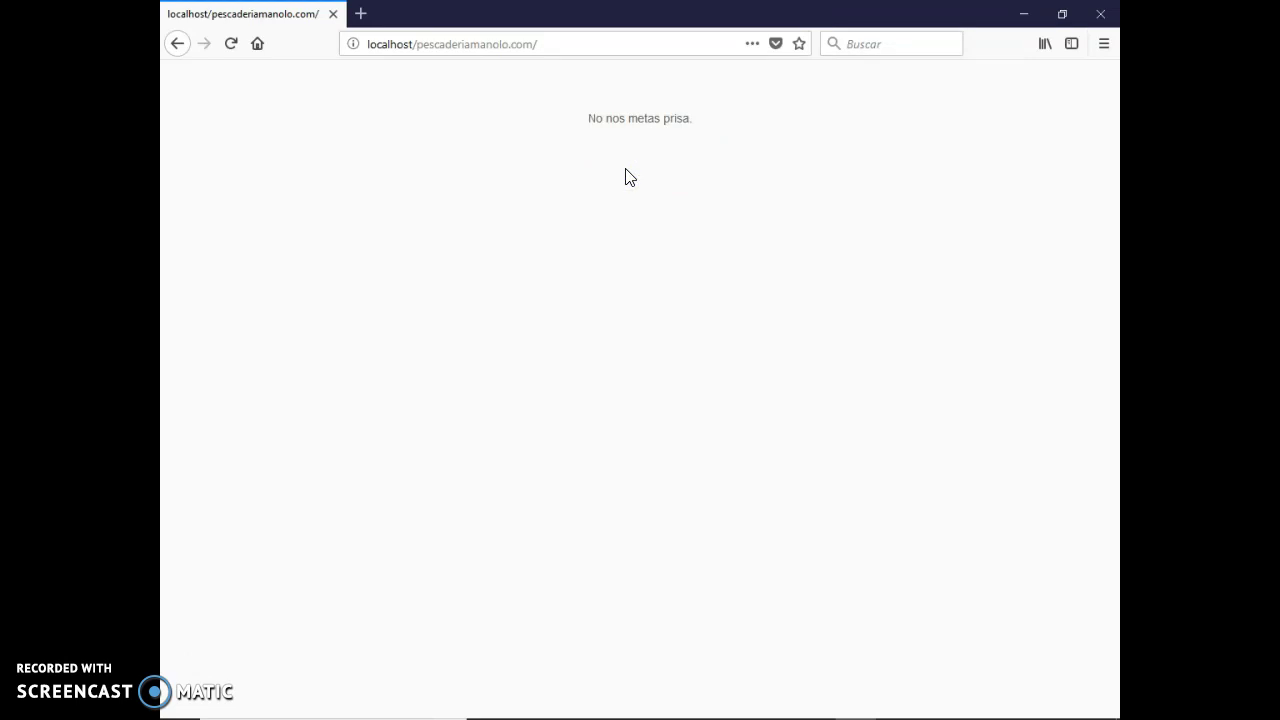
# - Switch back to Microsoft Edge, set the Coming Soon Page & Maintenance Mode plugin's status to Disabled and save all changes
pyautogui.hotkey('alt', 'Tab')
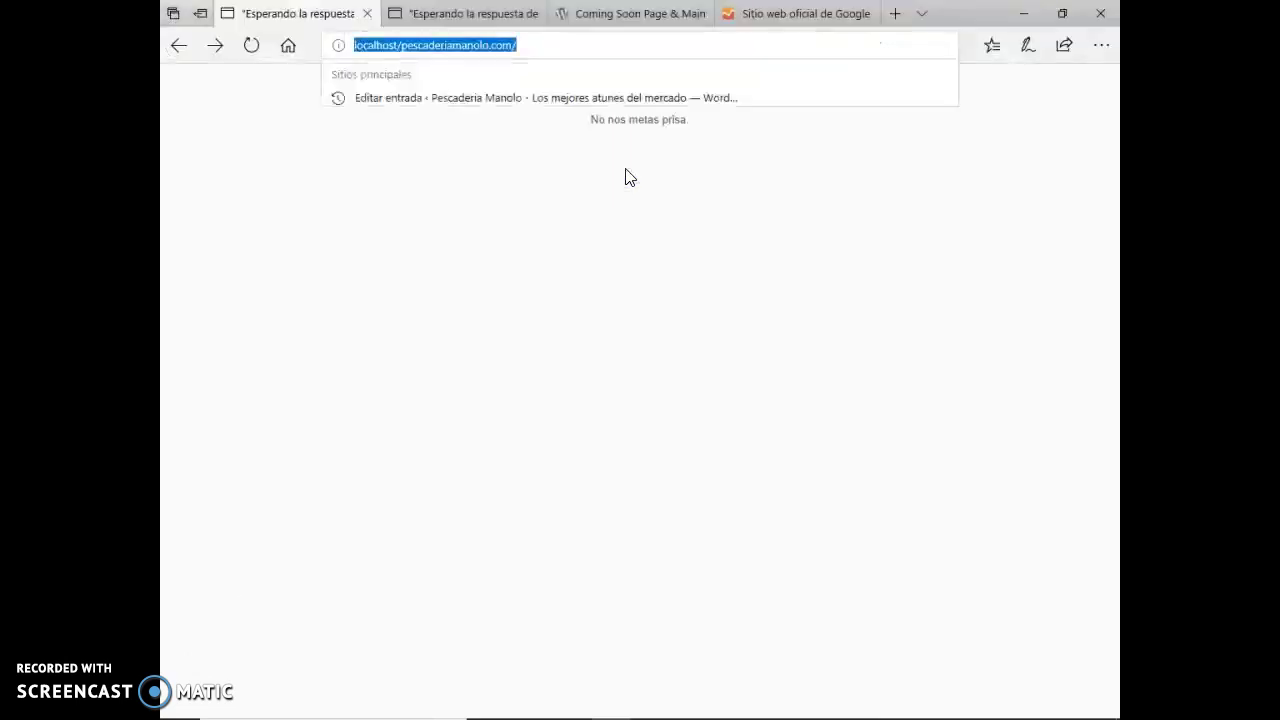
pyautogui.click(283, 163)
pyautogui.click(465, 13)
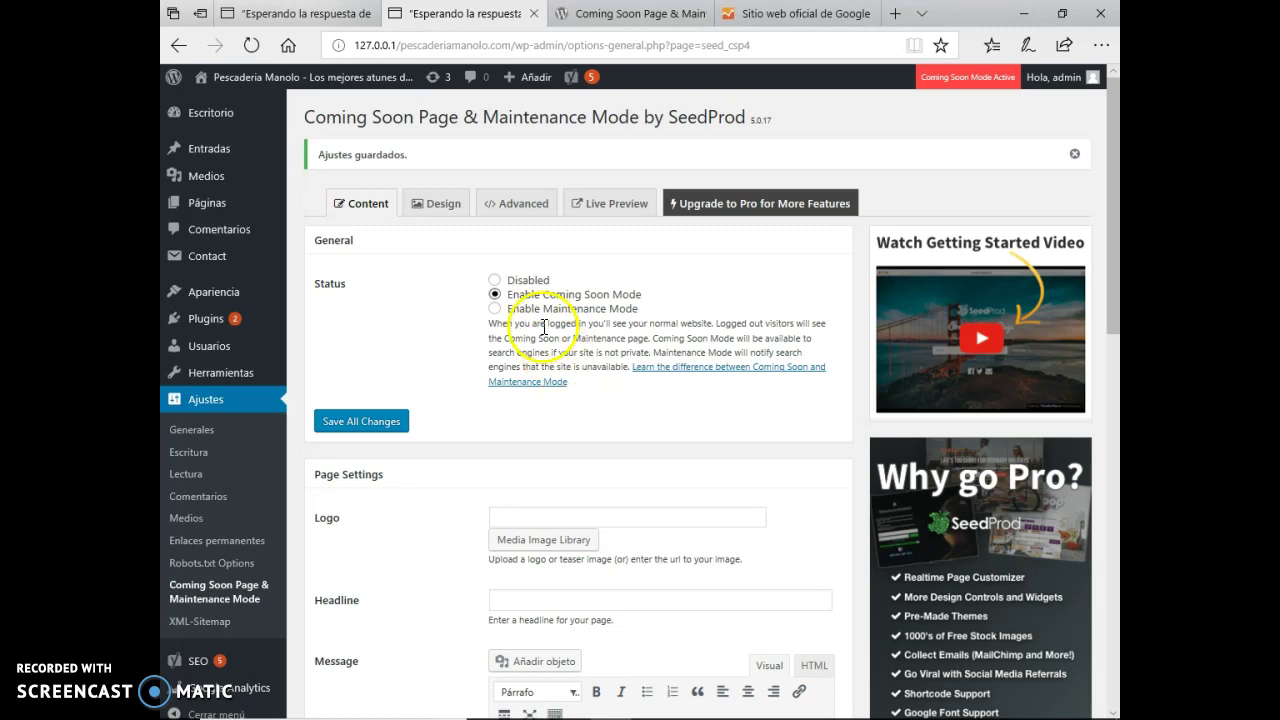
pyautogui.click(494, 280)
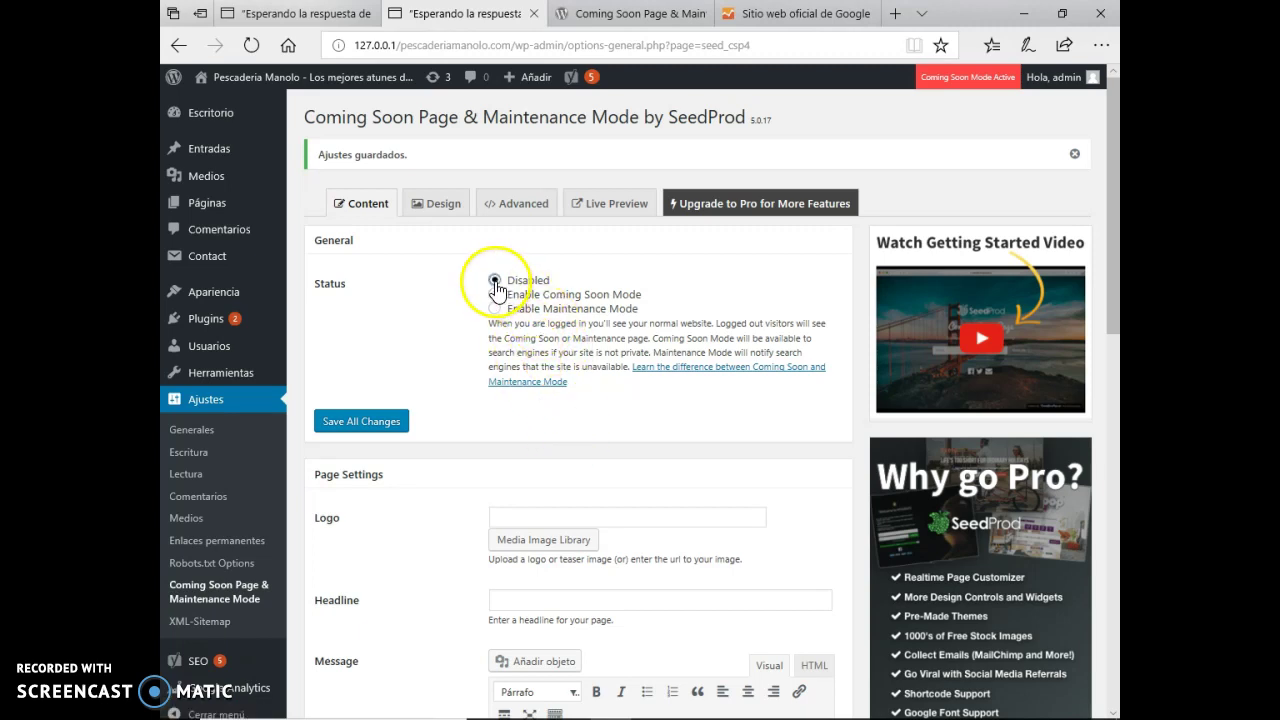
pyautogui.scroll(-4, 638, 365)
pyautogui.scroll(-3, 386, 528)
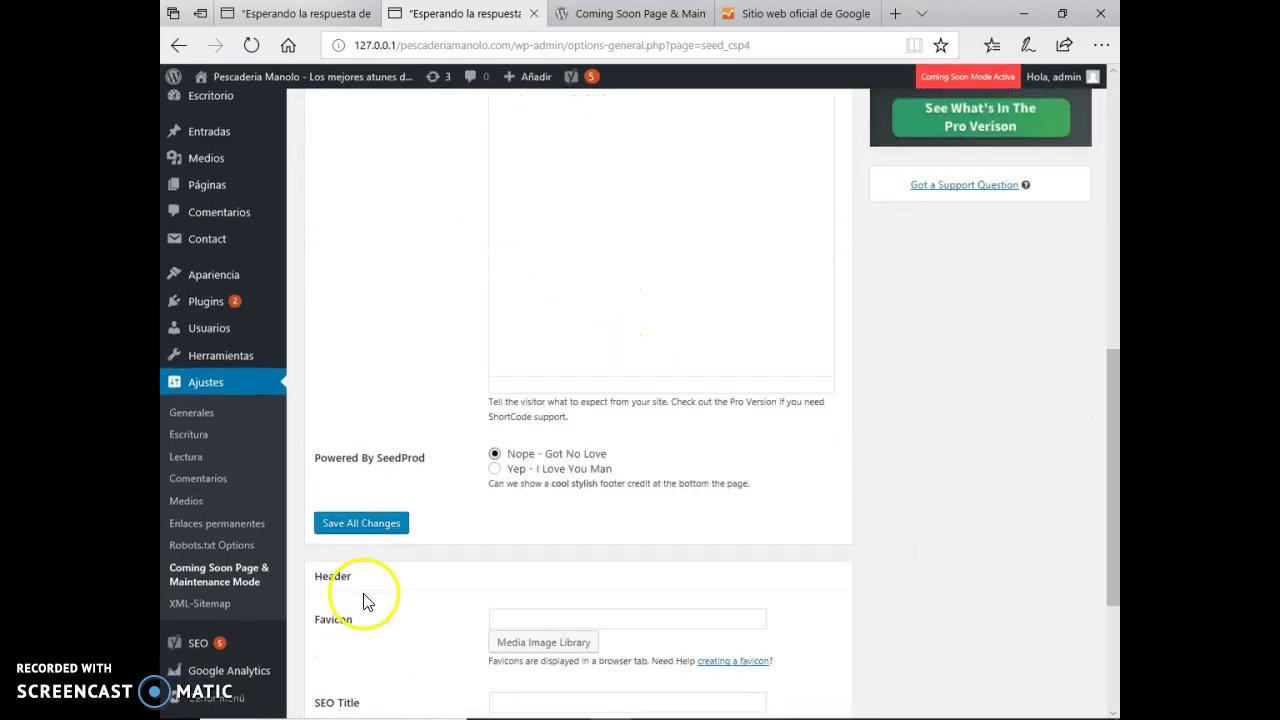
pyautogui.click(360, 527)
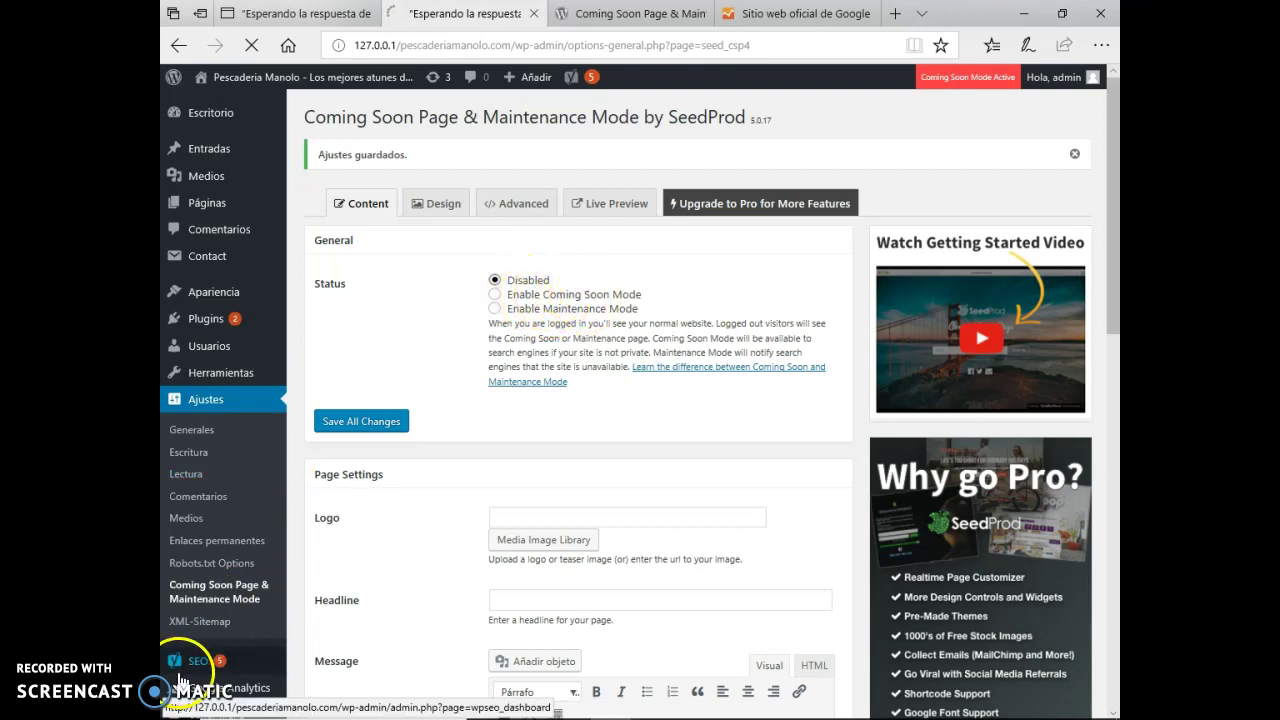
# - Search the WordPress.org plugin directory for "limit login"
pyautogui.click(345, 20)
pyautogui.moveTo(497, 45); pyautogui.dragTo(354, 45)
pyautogui.click(425, 30)
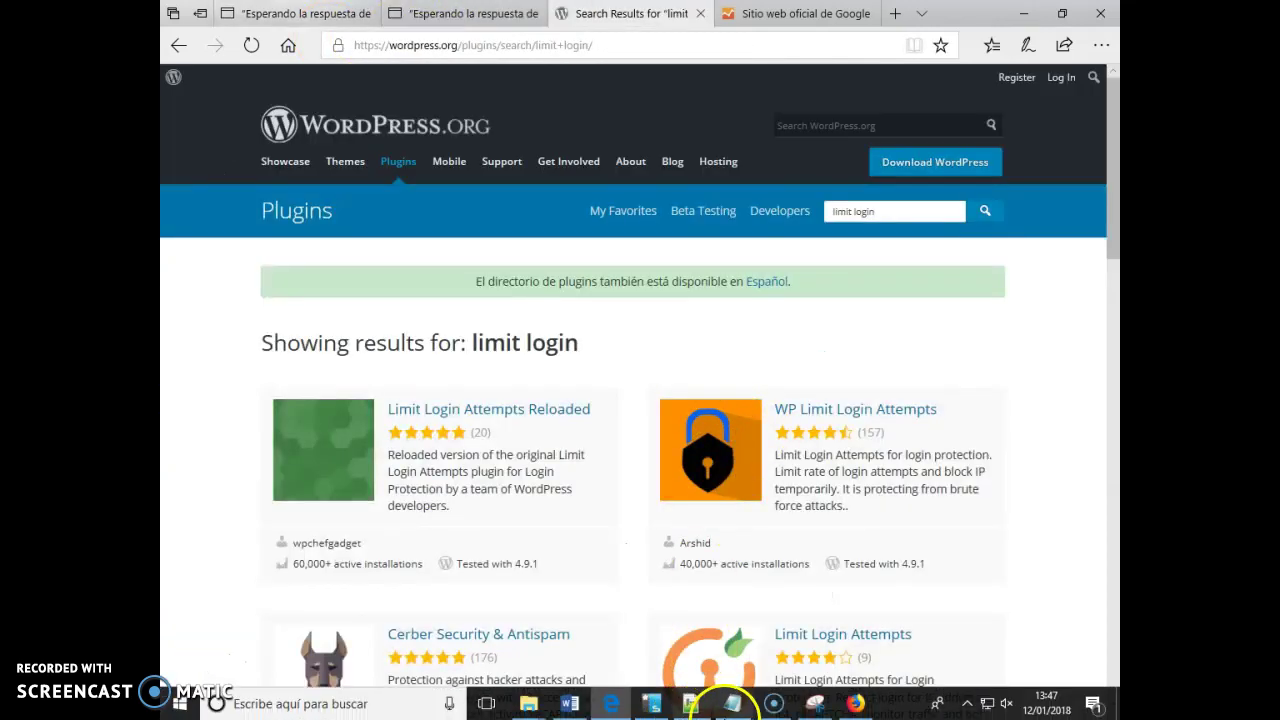
# - Switch to the Snipping Tool and capture the WP Limit Login Attempts plugin card from the search results
pyautogui.click(815, 703)
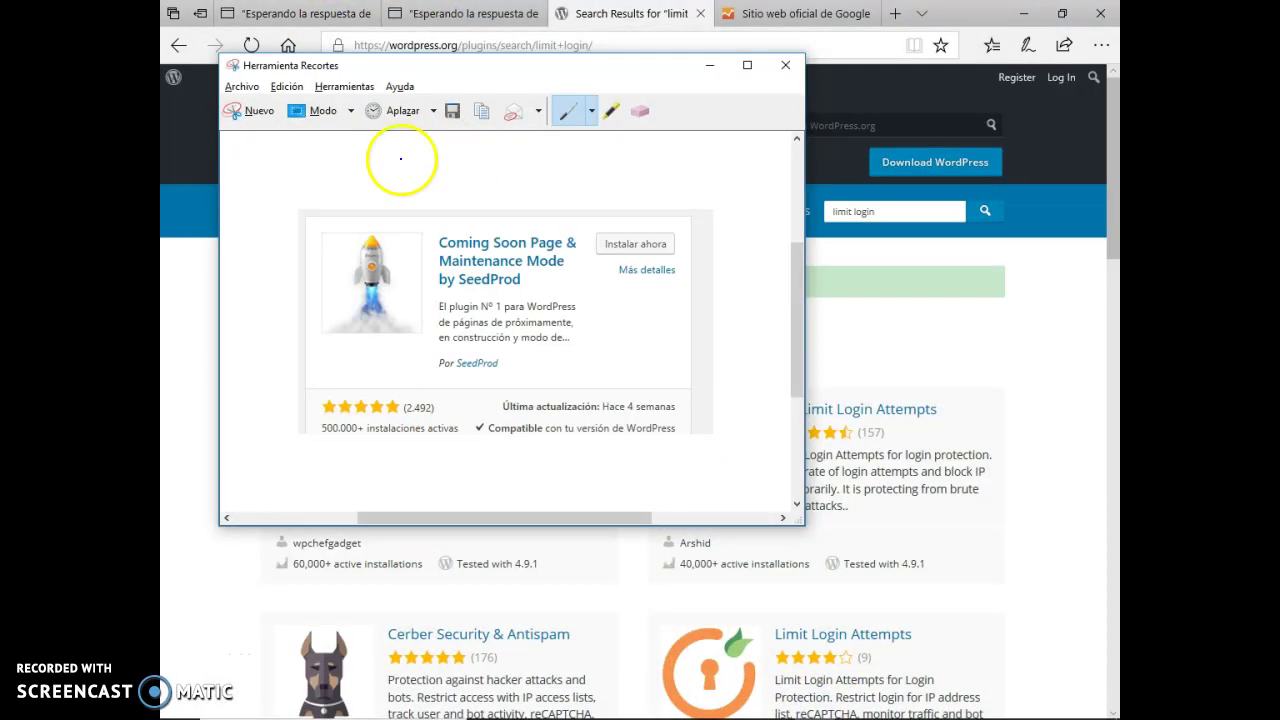
pyautogui.click(251, 114)
pyautogui.moveTo(651, 386); pyautogui.dragTo(1028, 591)
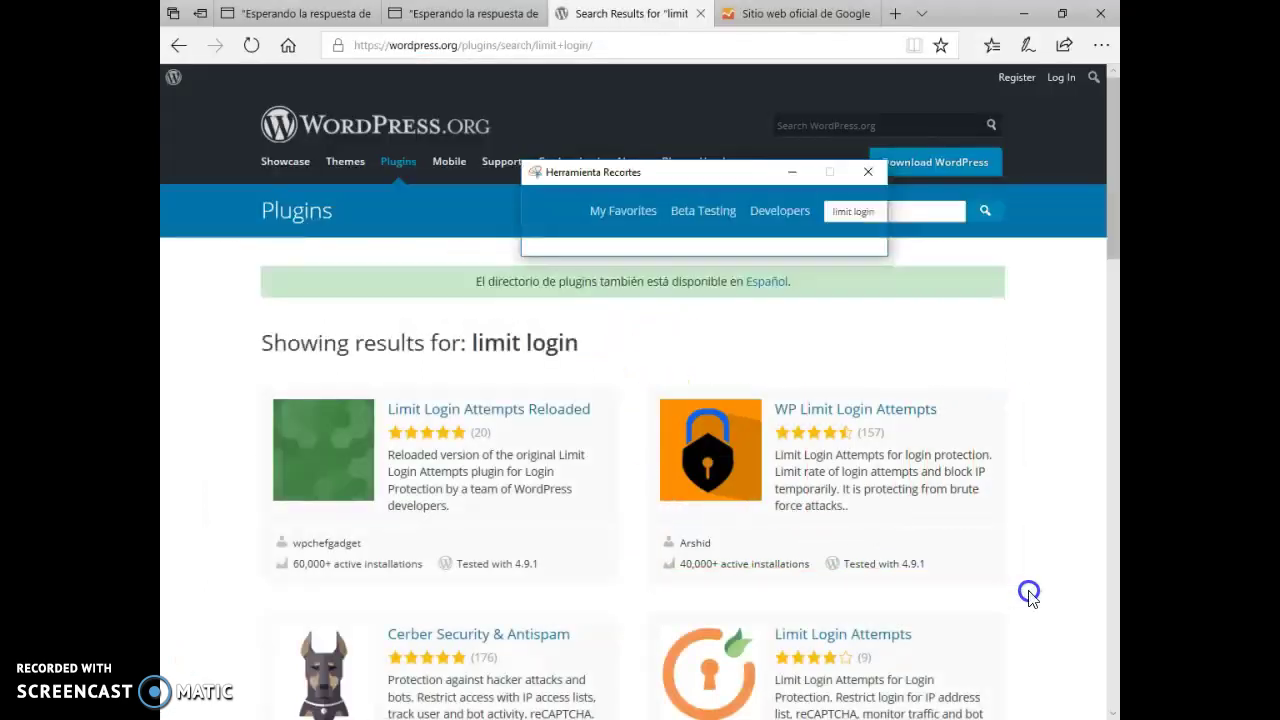
pyautogui.moveTo(780, 243); pyautogui.dragTo(620, 122)
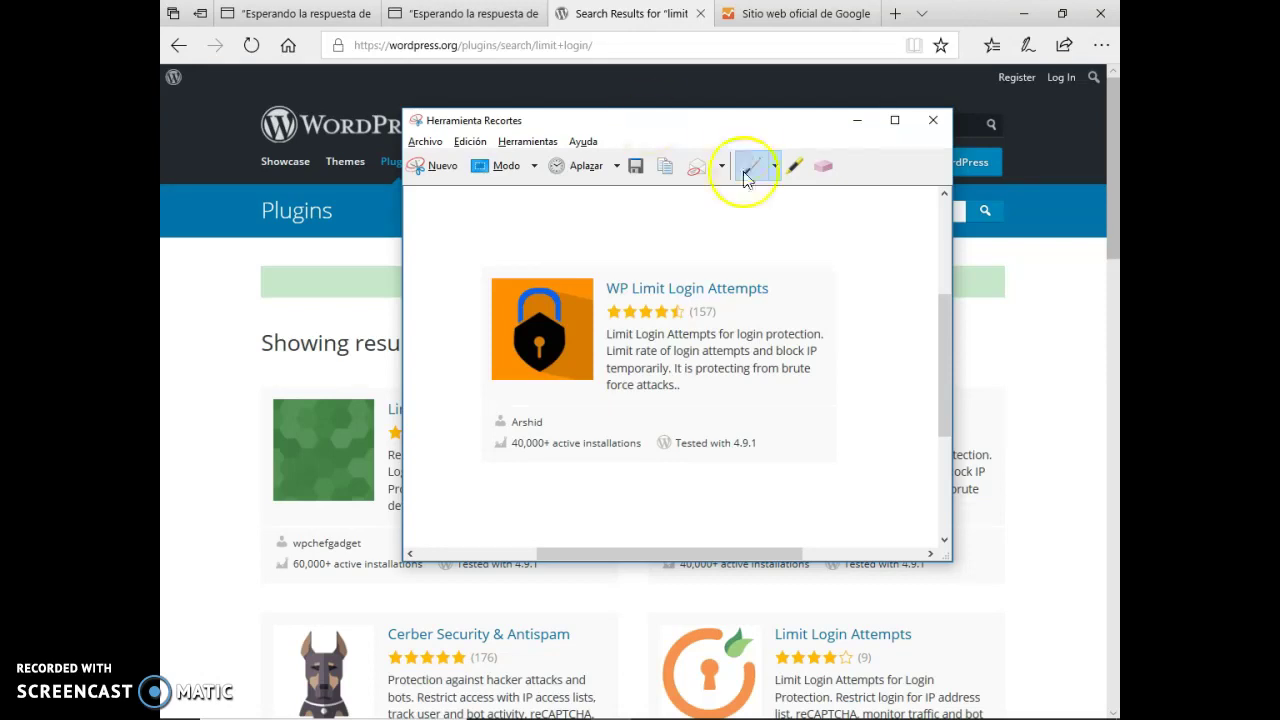
# - Switch to TemarioWordpress.docx in Word, paste the captured plugin card below the Coming Soon Page image and add a new line under it
pyautogui.moveTo(785, 714)
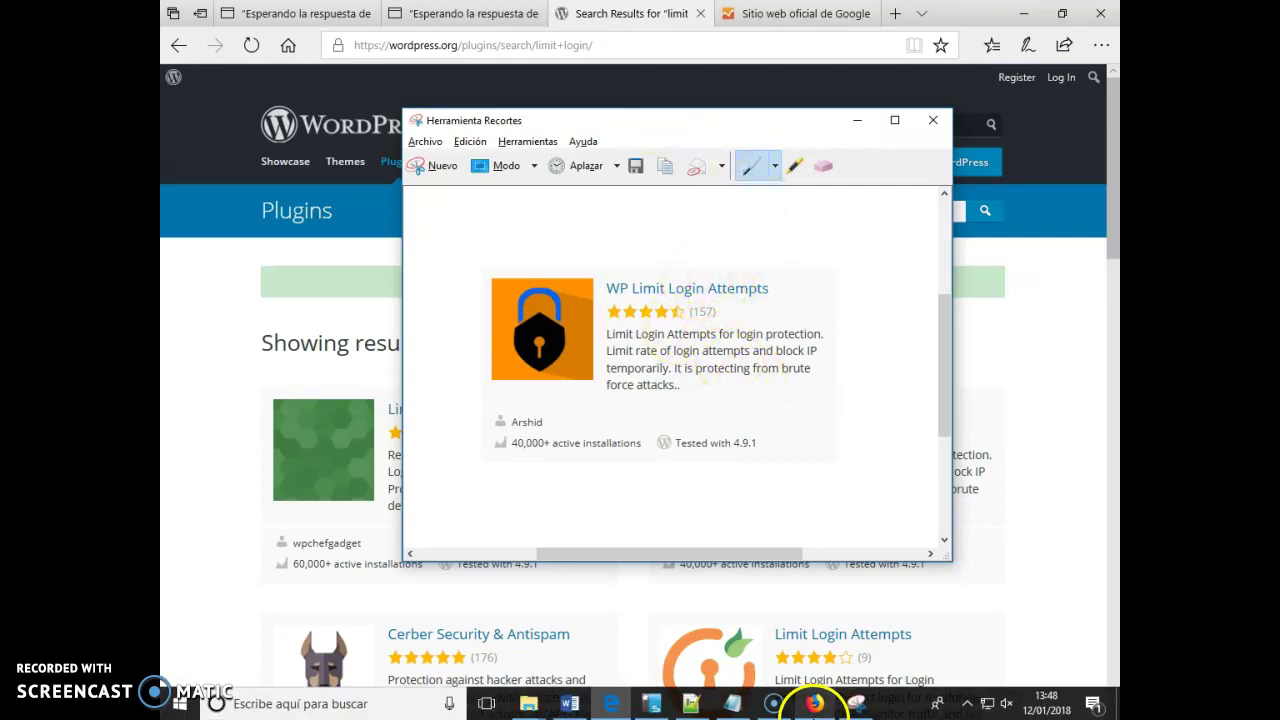
pyautogui.click(569, 704)
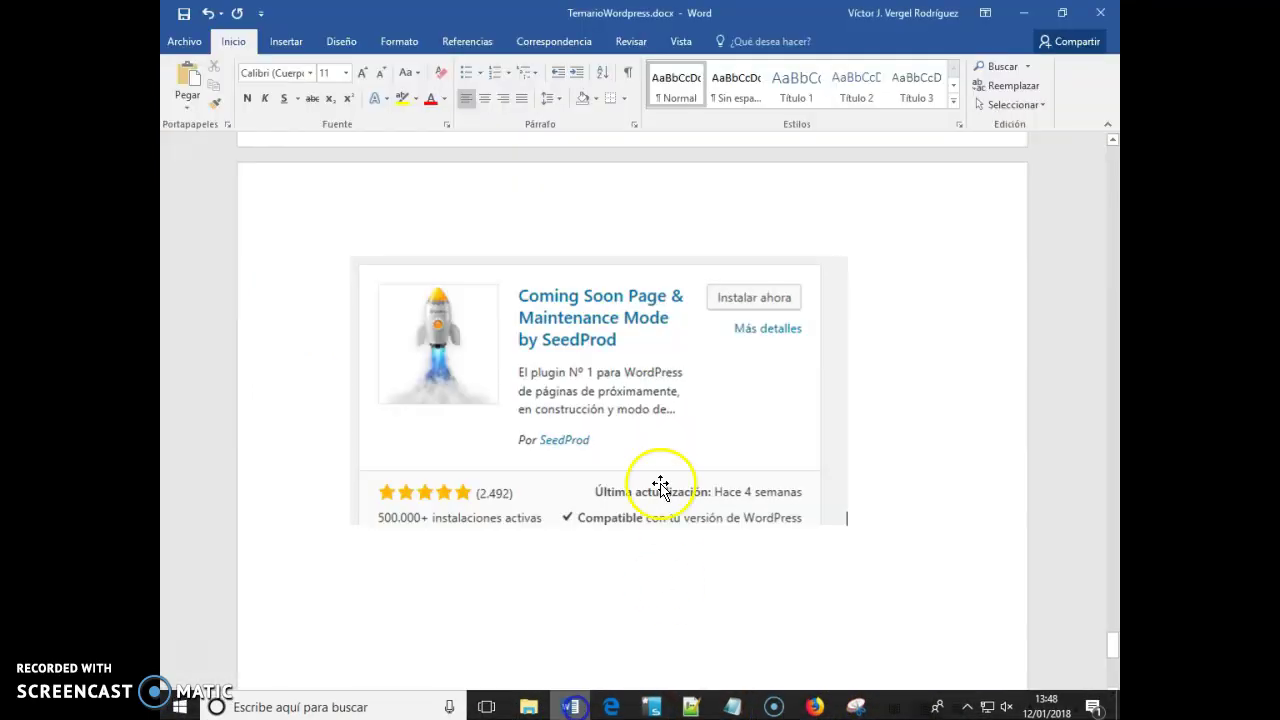
pyautogui.hotkey('ctrl', 'v')
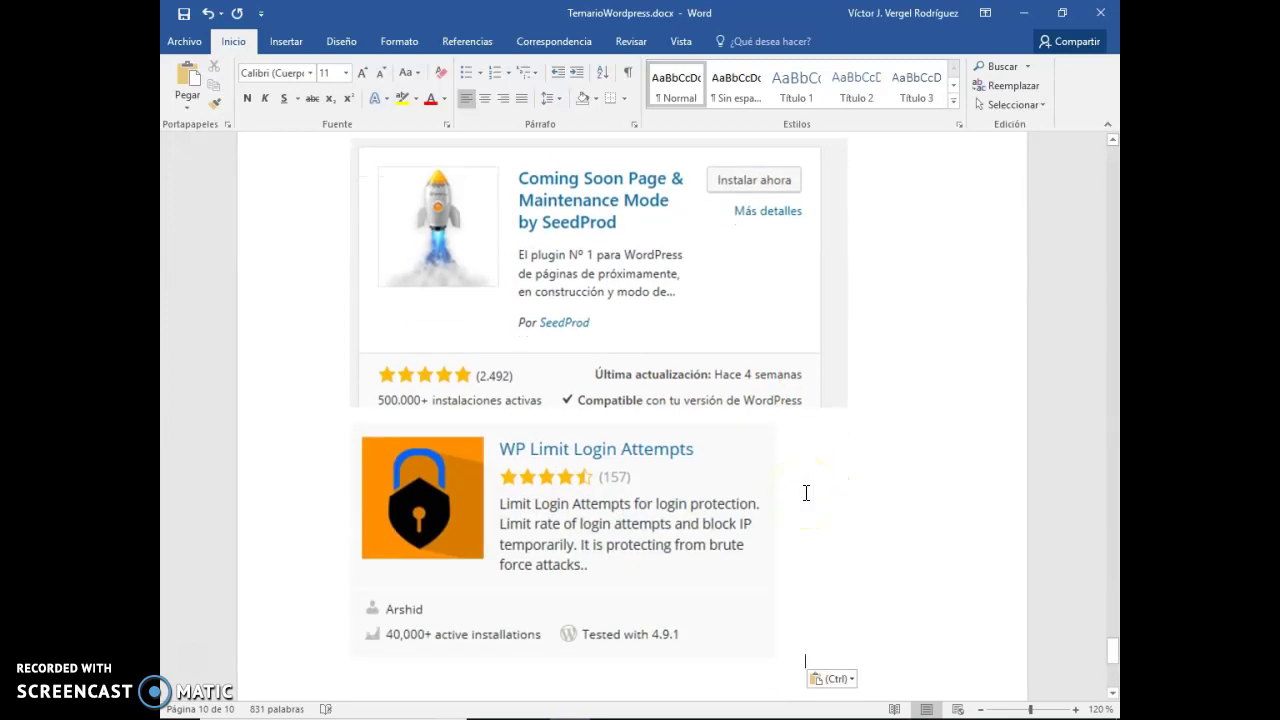
pyautogui.hotkey('alt', 'Tab')
pyautogui.hotkey('alt', 'Tab')
pyautogui.click(857, 466)
pyautogui.press('Return')
pyautogui.scroll(-2, 823, 557)
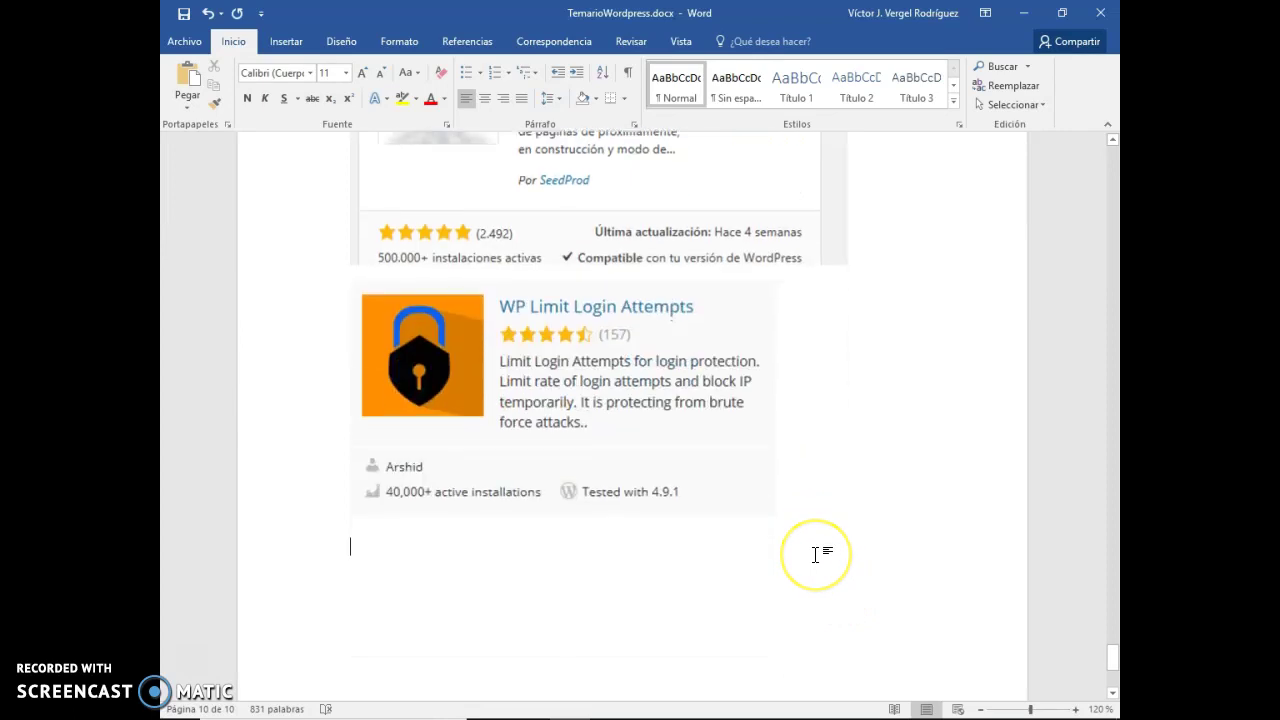